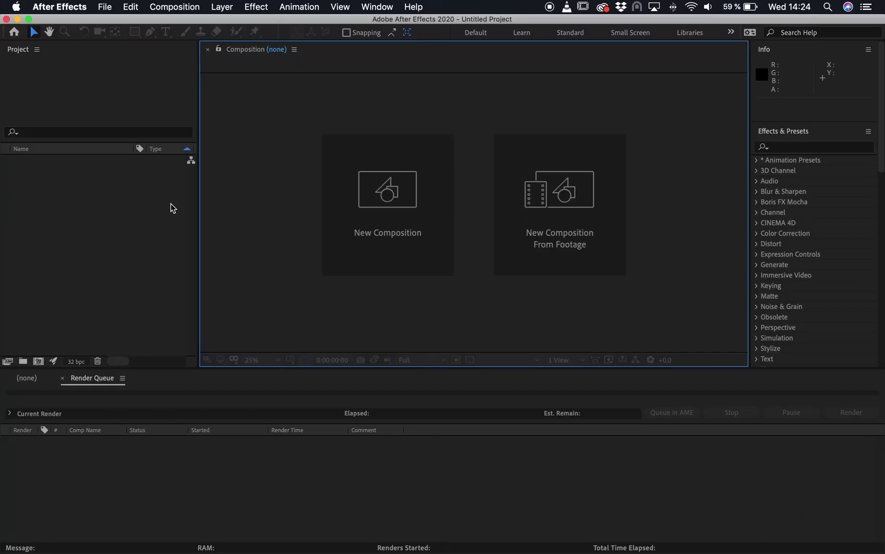
Create a new 1920×1080 composition with a frame rate of 30 fps
left_click(422, 229)
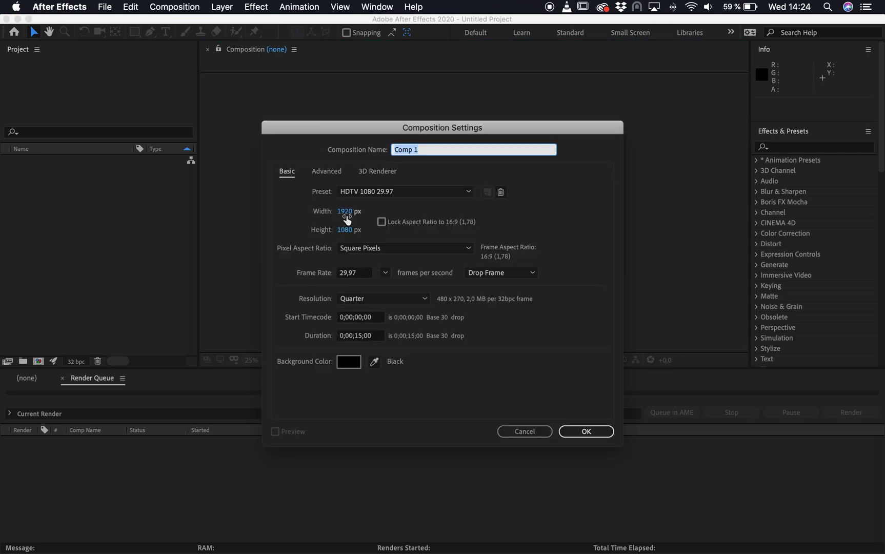
left_click(368, 275)
type("30")
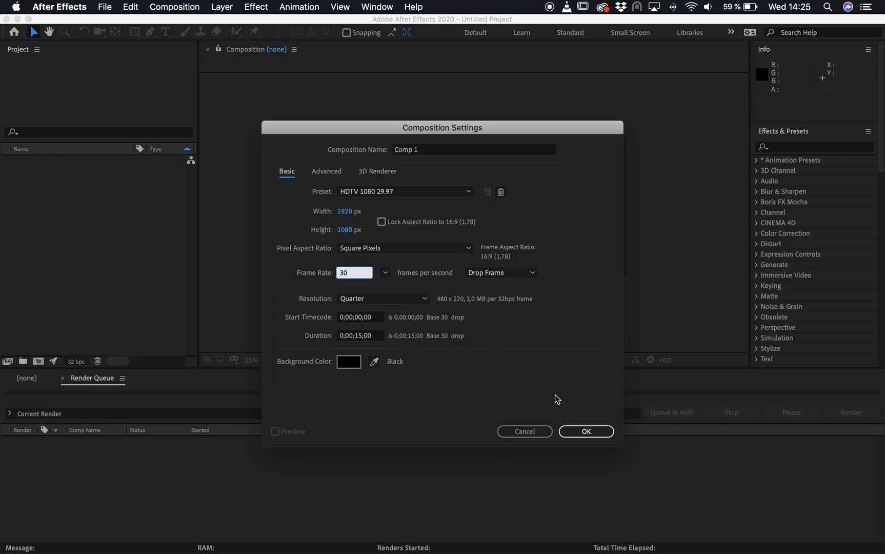
left_click(586, 431)
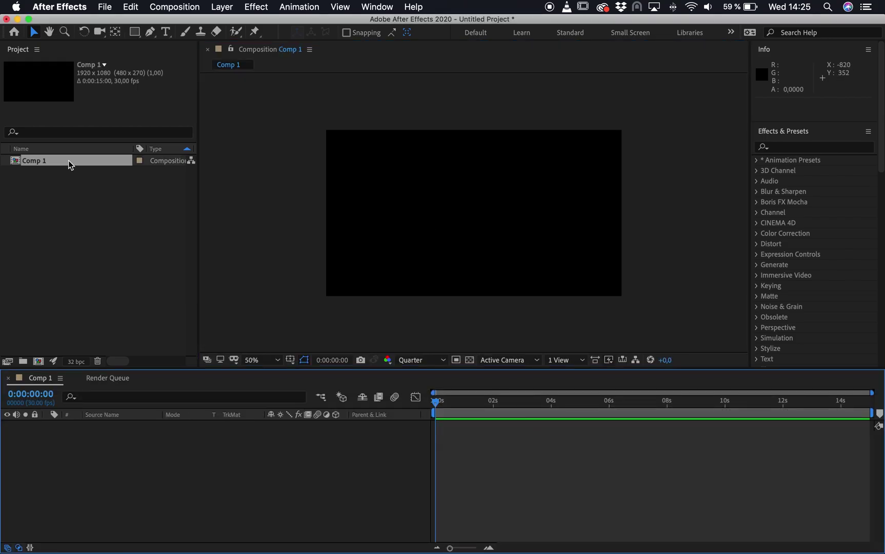
Rename Comp 1 to 'Star Burst' in the Project panel
left_click(49, 175)
left_click(37, 164)
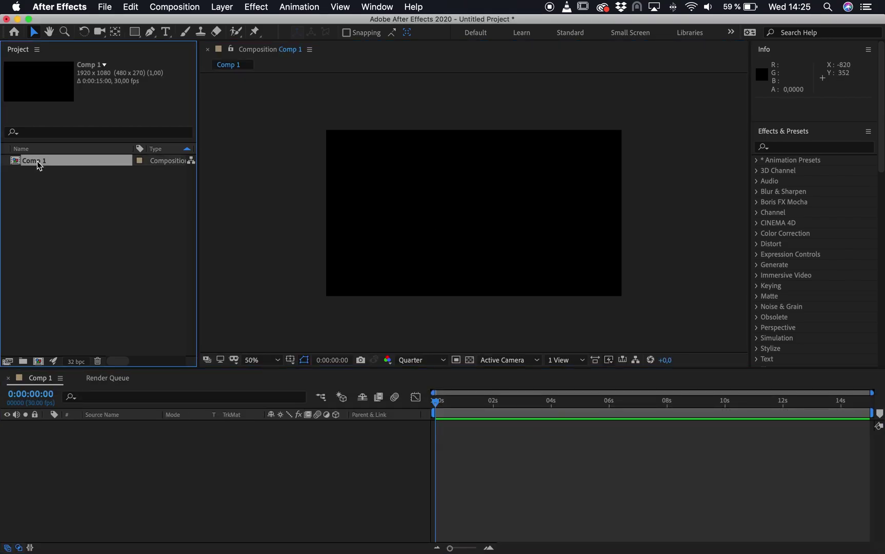
key("Return")
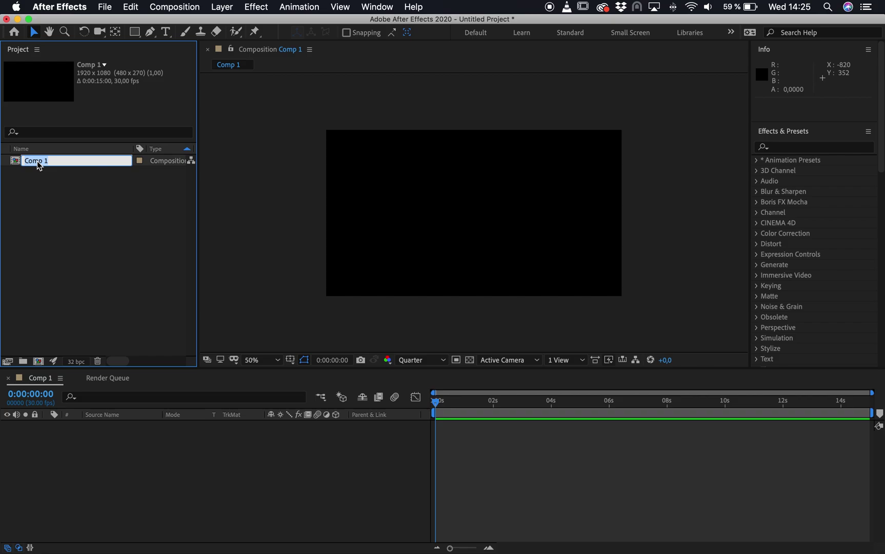
type("Star Burst")
key("Return")
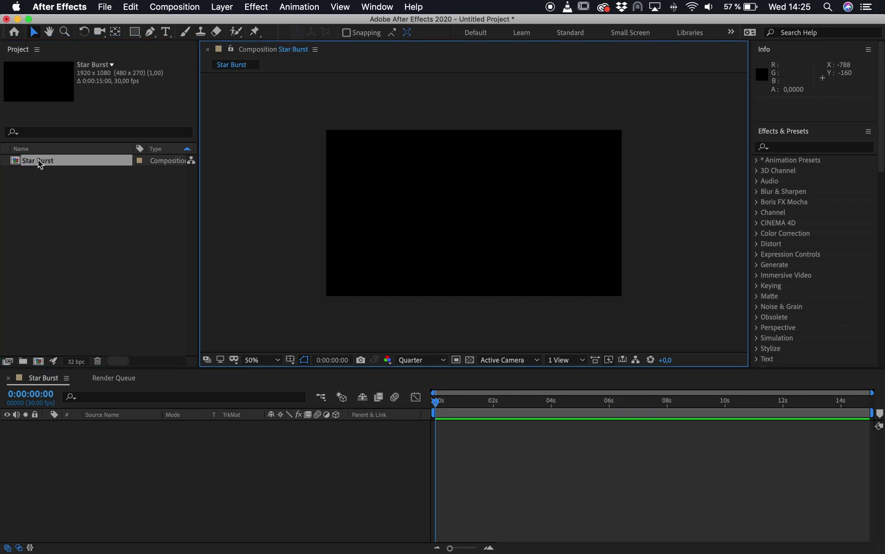
Add a black 1920×1080 solid named 'Star Field' to the Star Burst comp via Layer > New > Solid
left_click(224, 9)
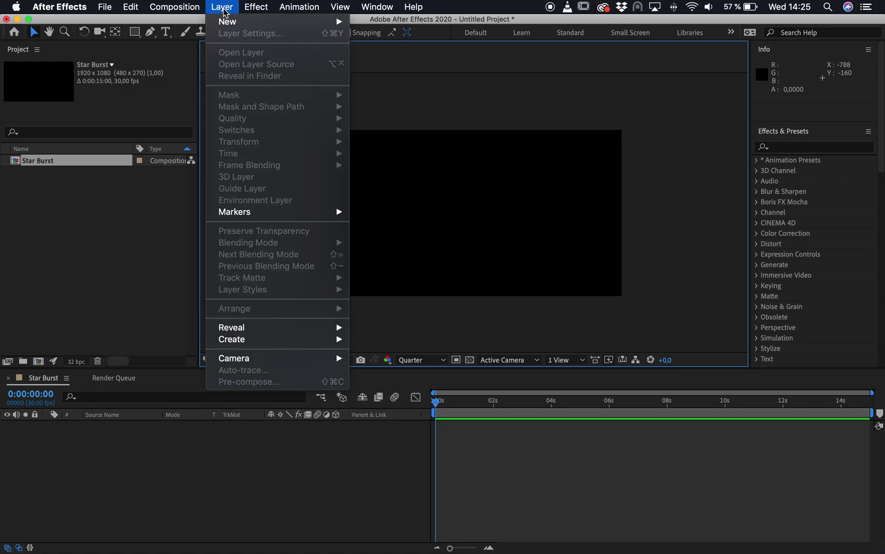
mouse_move(228, 21)
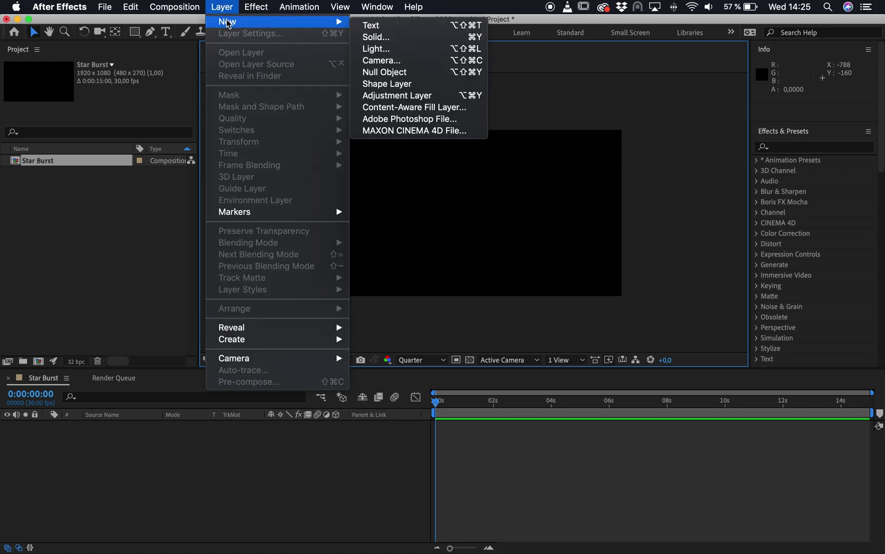
left_click(400, 40)
type("Sar")
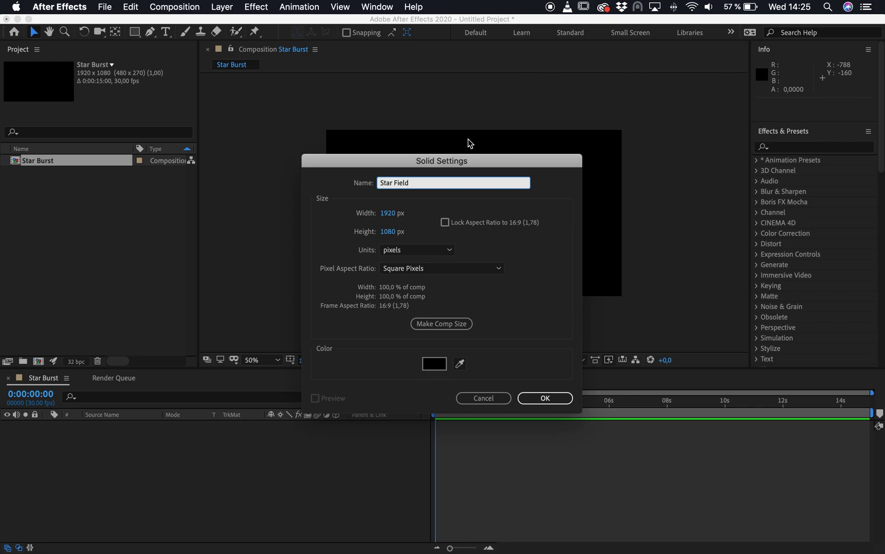
left_click(559, 401)
left_click(545, 399)
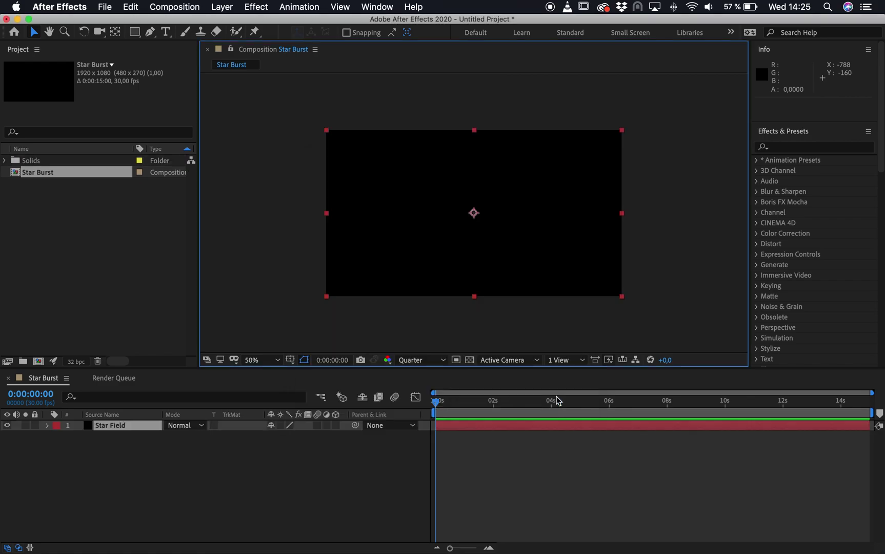
Apply the CC Star Burst effect to the Star Field layer
left_click(795, 147)
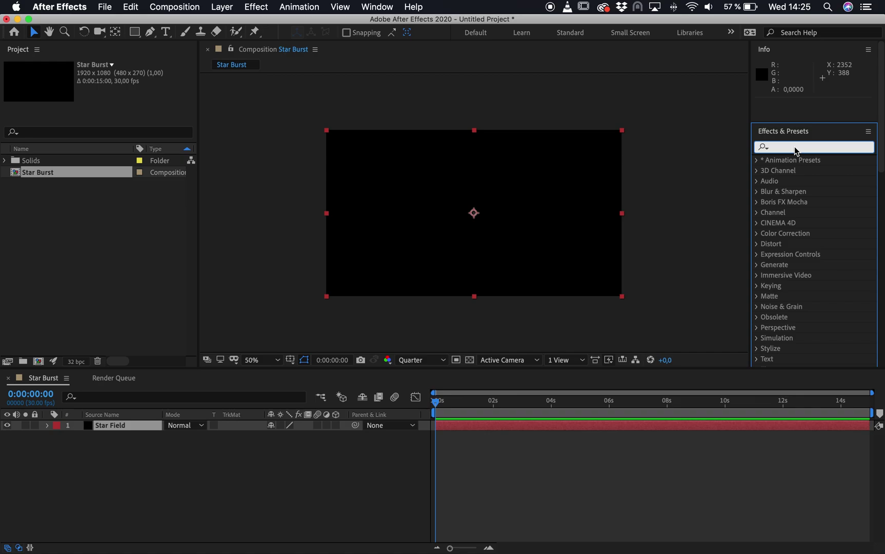
type("cc st")
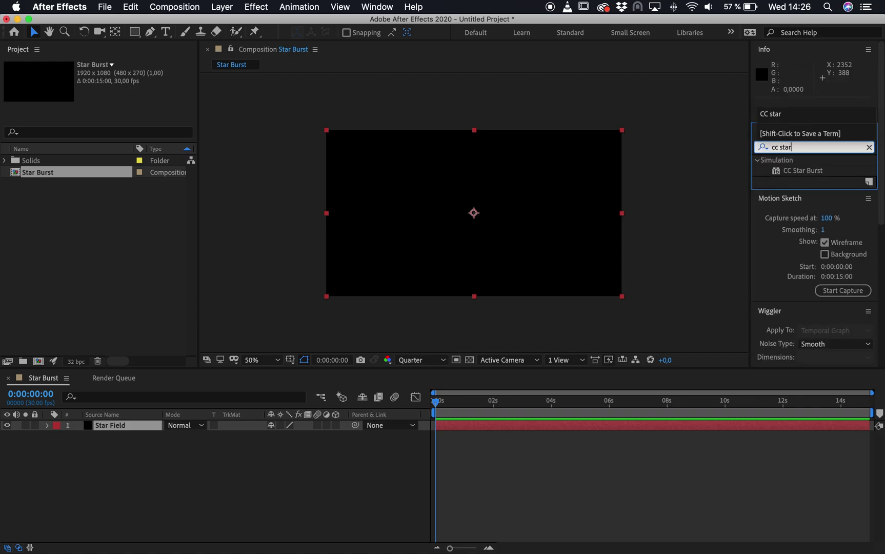
type("ar")
left_click_drag(826, 173, 109, 430)
Add a Fill effect to Star Field and set its colour to white (FFFFFF)
left_click(798, 146)
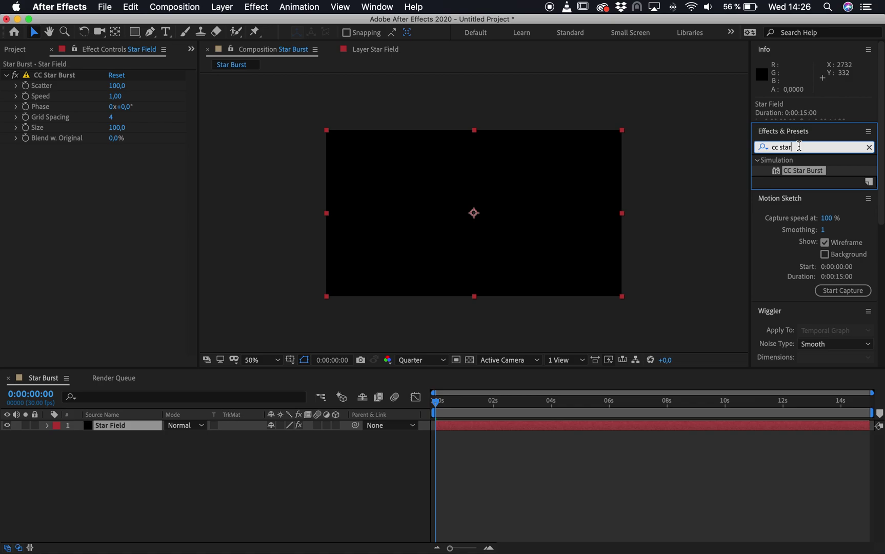
left_click_drag(803, 147, 733, 145)
type("fILL")
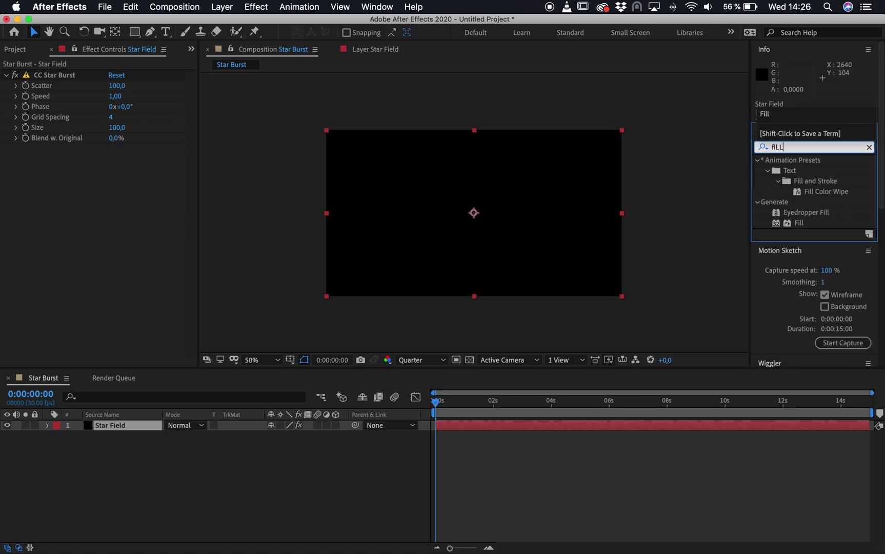
left_click_drag(798, 223, 114, 425)
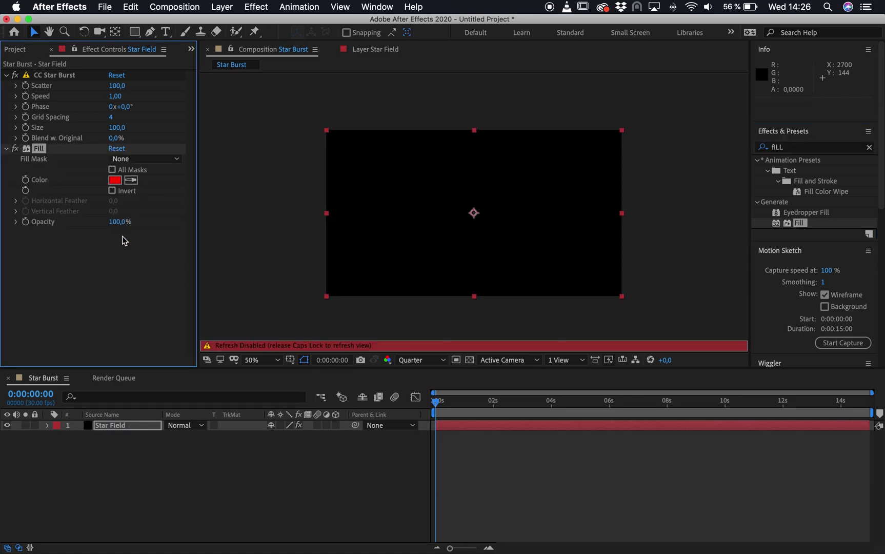
key("Caps_Lock")
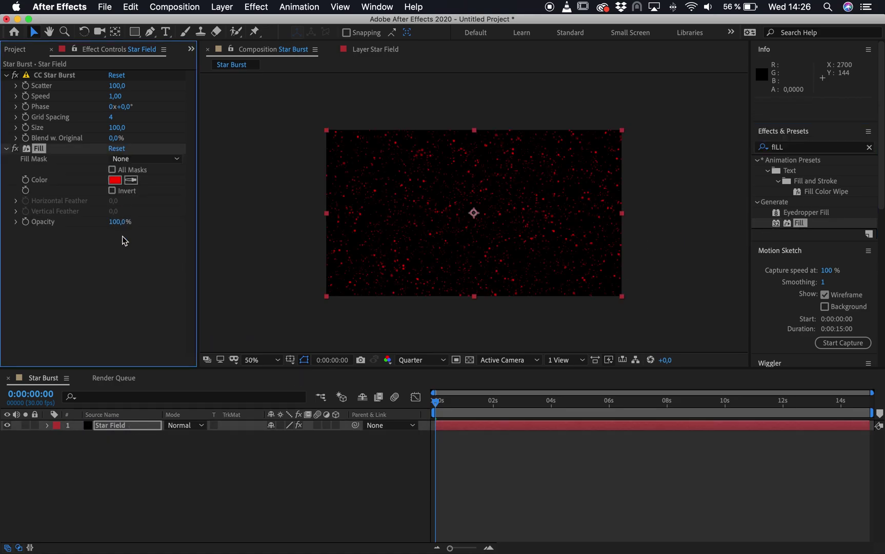
left_click(115, 180)
type("FFFFFF")
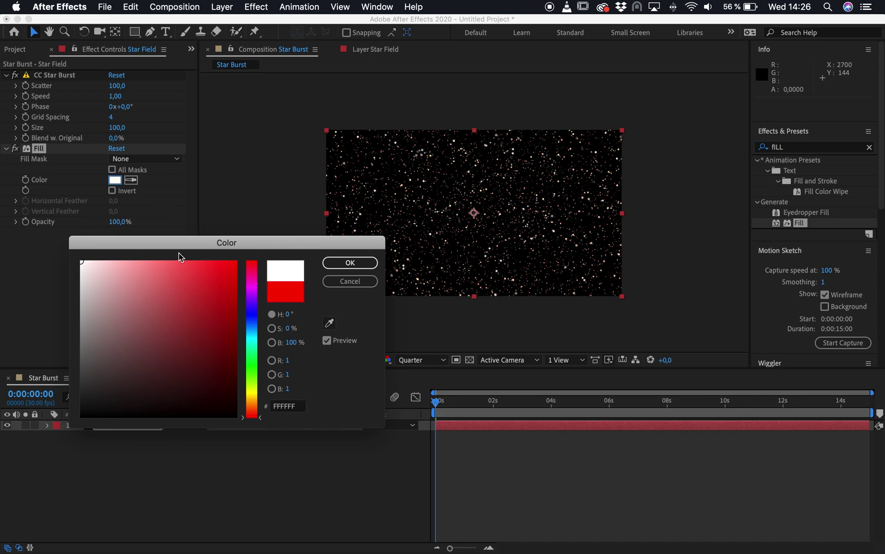
left_click(363, 262)
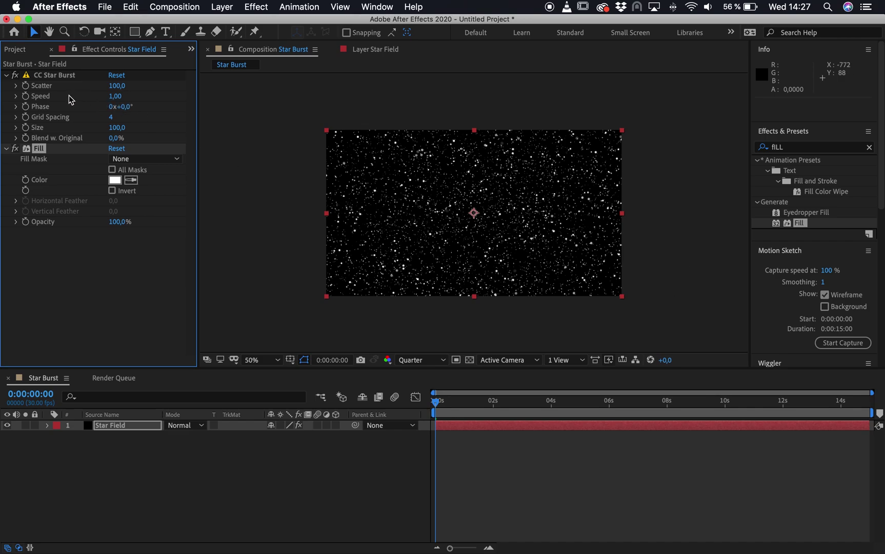
Set CC Star Burst Scatter to 374 and keyframe Speed at 0 at one second
left_click_drag(114, 89, 292, 94)
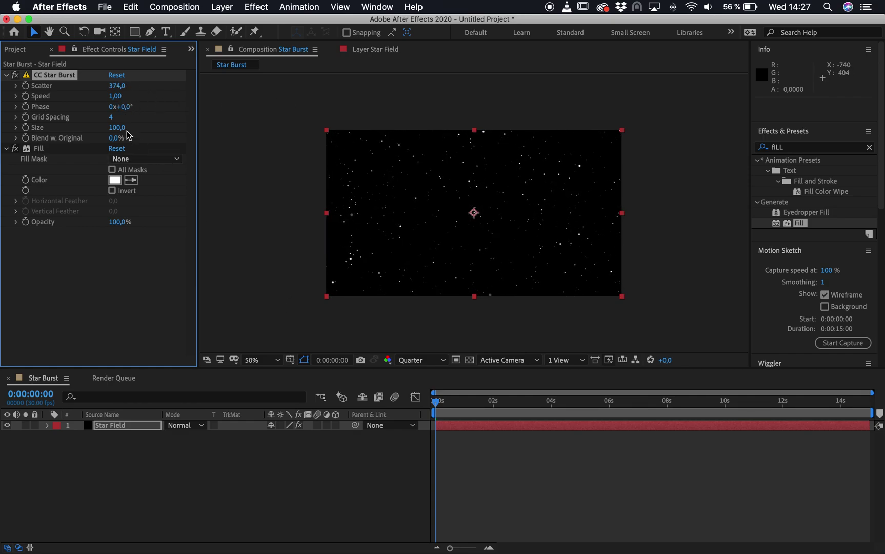
left_click_drag(114, 96, 51, 98)
left_click(111, 95)
type("0")
left_click_drag(436, 402, 467, 406)
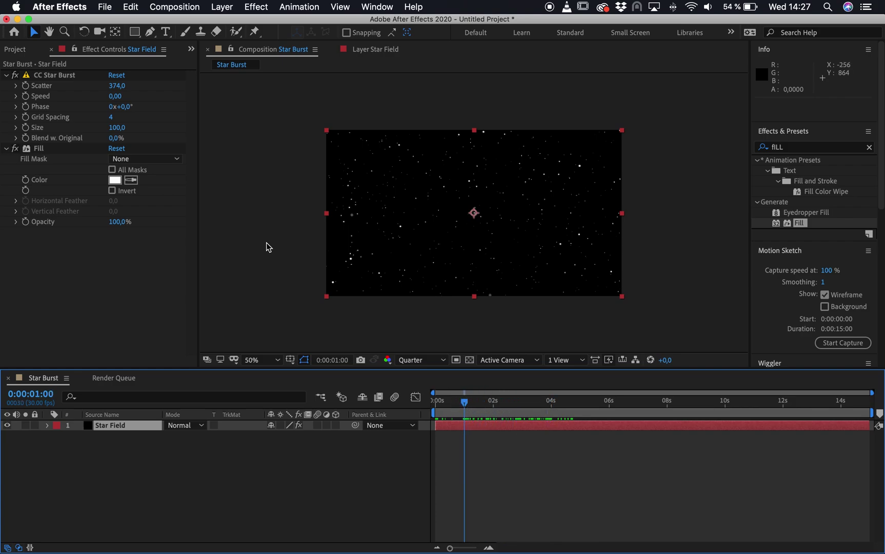
left_click(25, 96)
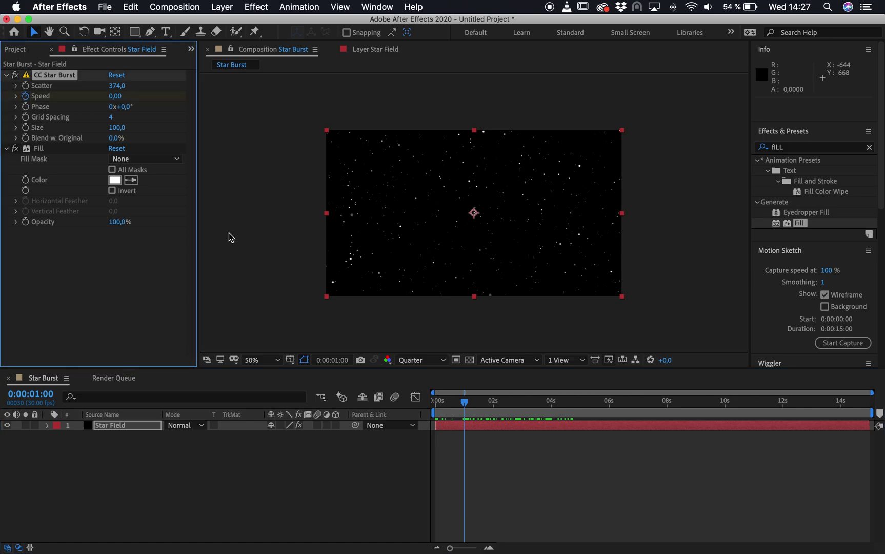
Raise Speed to 5 at five seconds
left_click(465, 404)
left_click_drag(465, 404, 581, 413)
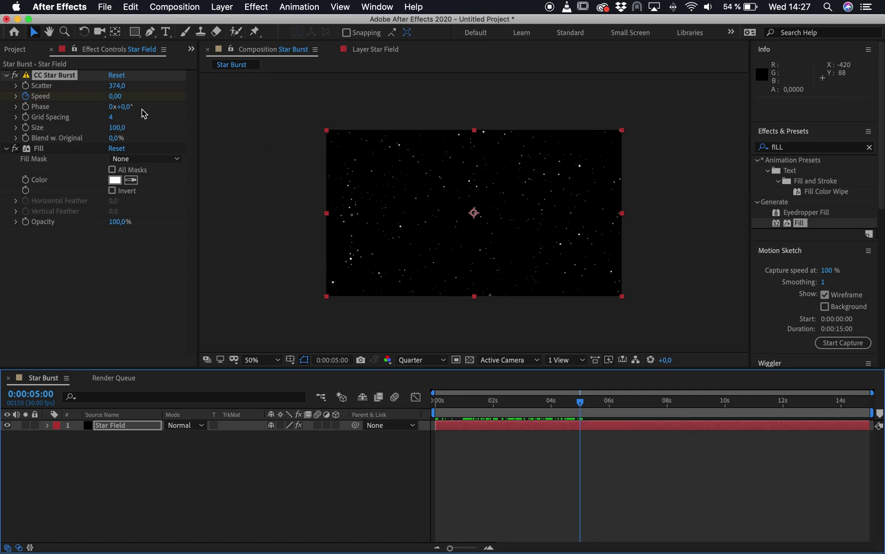
left_click_drag(115, 97, 351, 93)
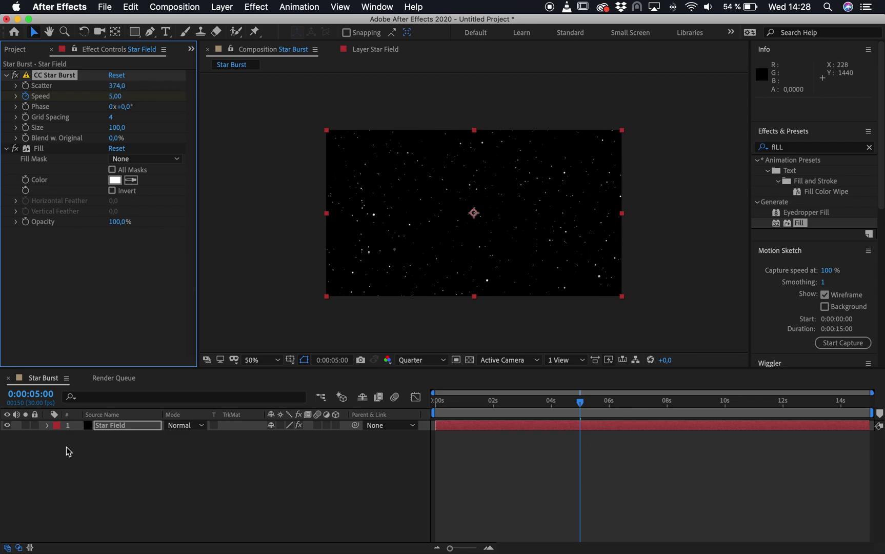
Reveal CC Star Burst in the timeline and hold Speed at 5 with a keyframe near 8 seconds
left_click(46, 426)
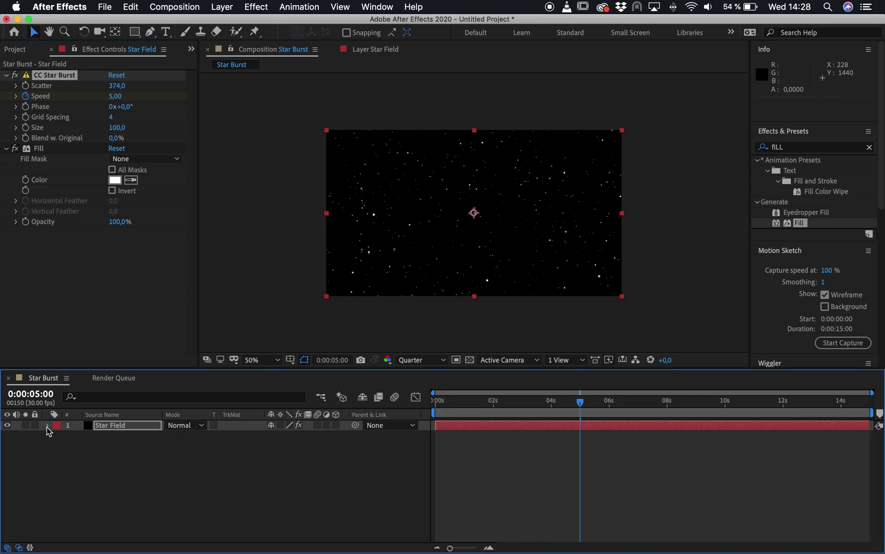
left_click(58, 437)
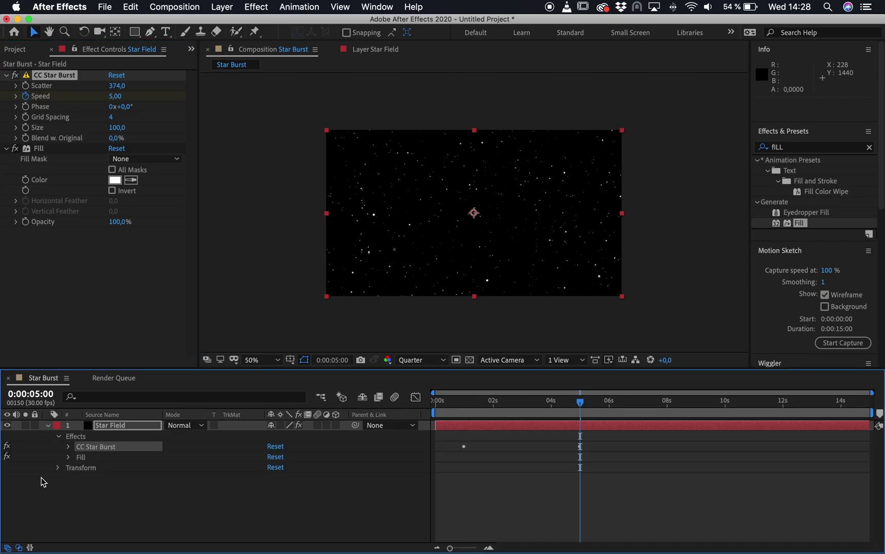
left_click(68, 447)
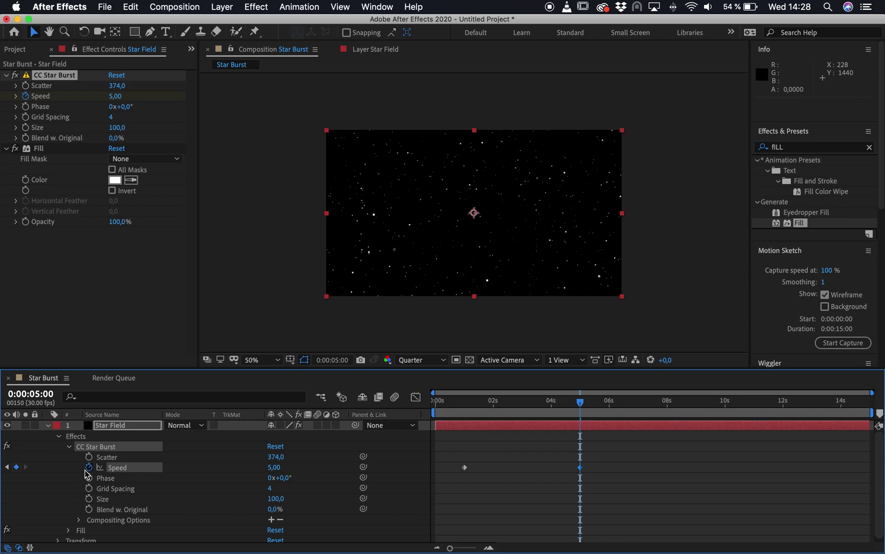
left_click(16, 466)
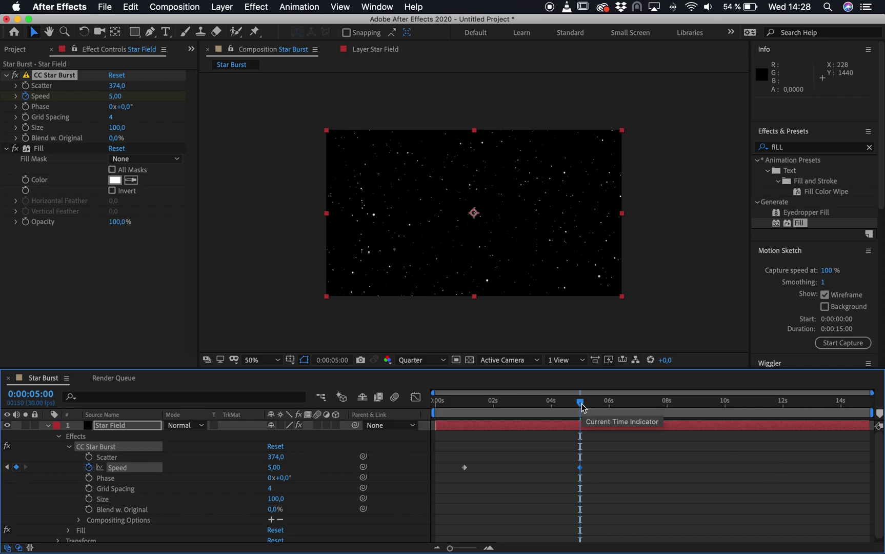
left_click_drag(582, 406, 676, 409)
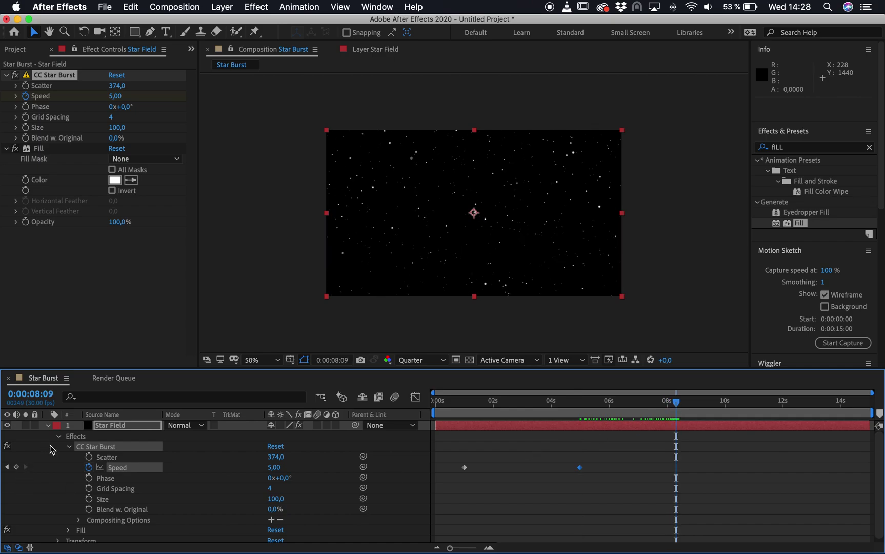
left_click(17, 466)
Set Speed to 0 at 12 seconds, then preview from near the start
left_click(682, 407)
left_click_drag(682, 408, 784, 408)
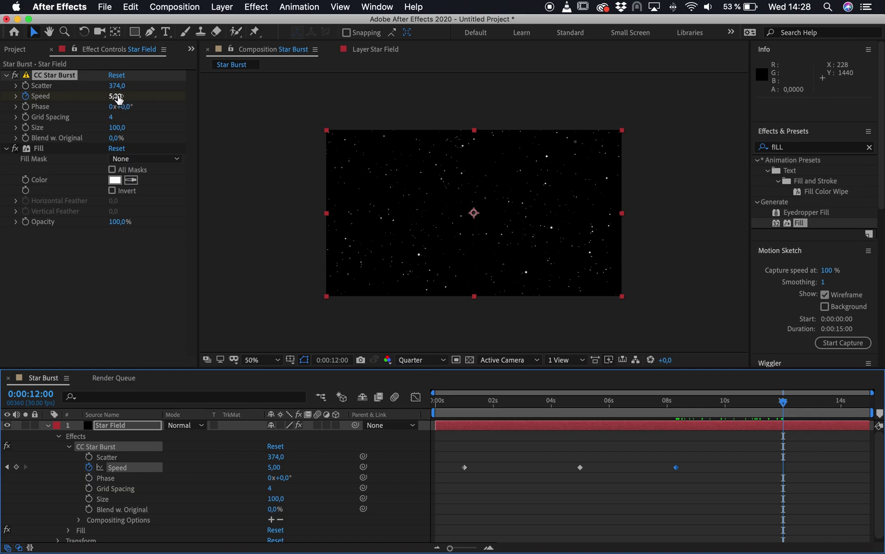
left_click_drag(117, 98, 49, 96)
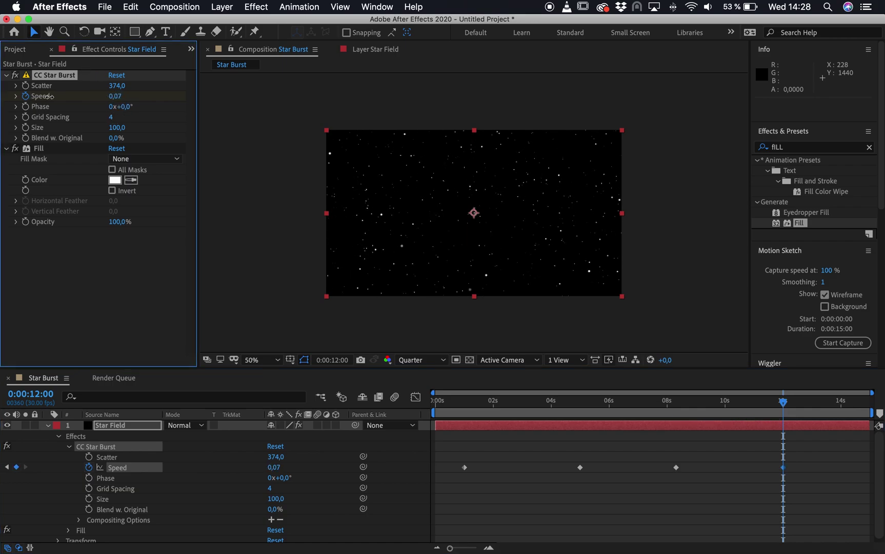
left_click(116, 99)
type("0")
left_click(119, 256)
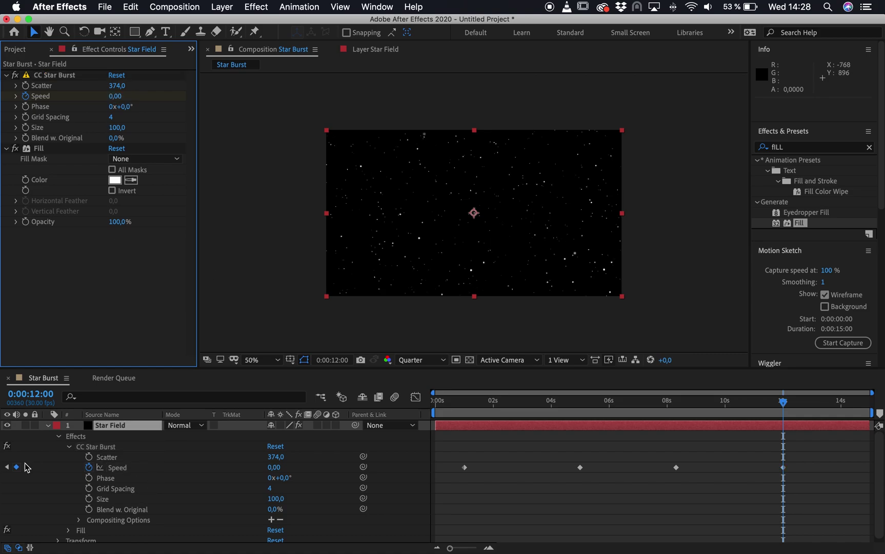
left_click_drag(768, 403, 436, 400)
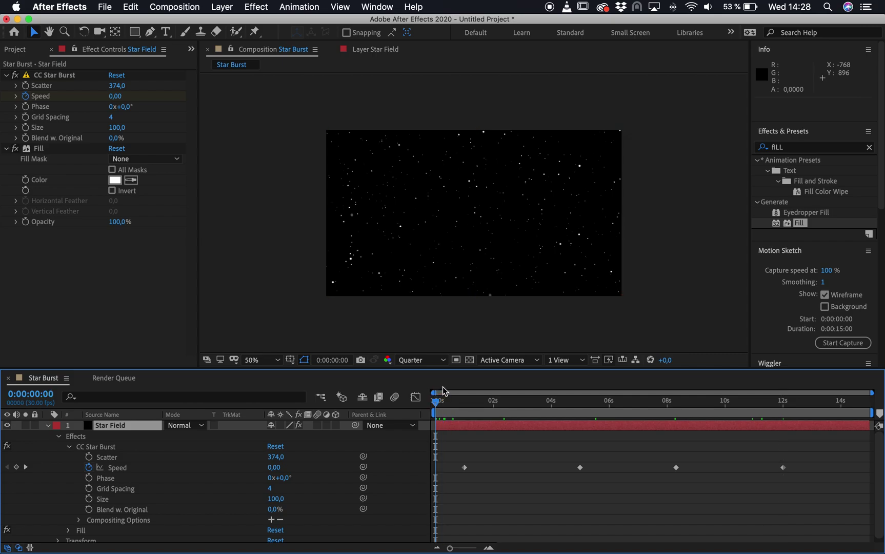
key("space")
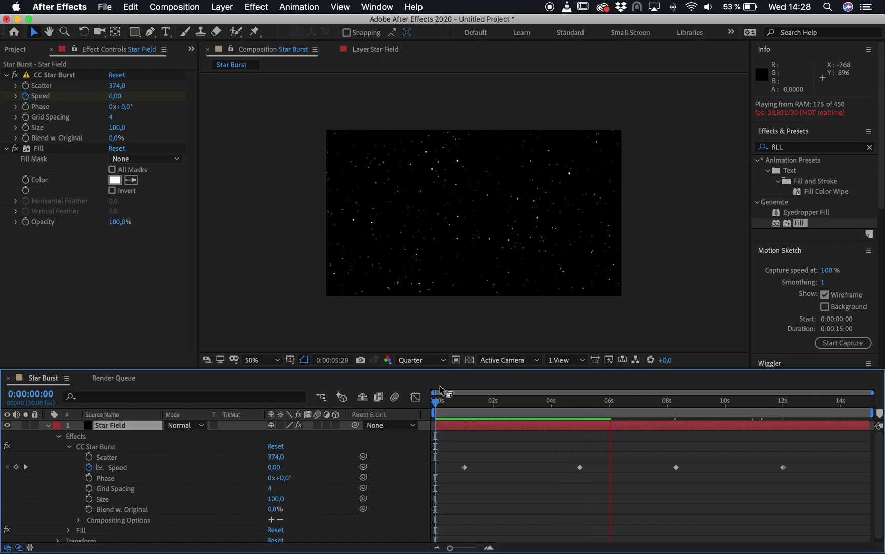
Apply Easy Ease to the first and last Speed keyframes
left_click_drag(790, 401, 490, 401)
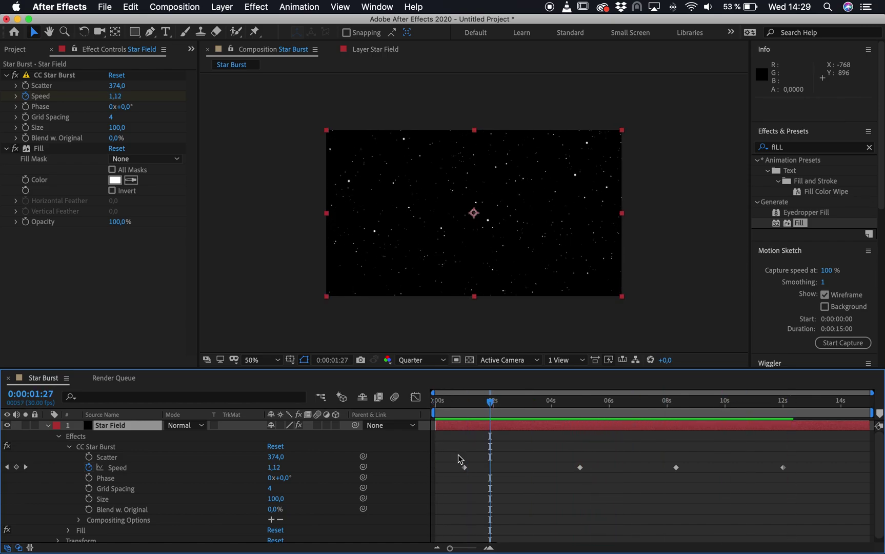
left_click_drag(456, 458, 492, 500)
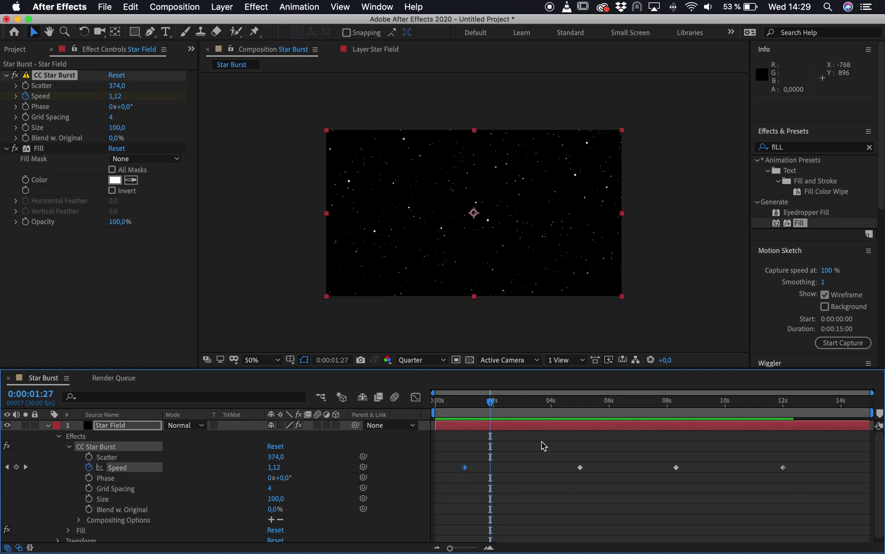
left_click(781, 466)
right_click(465, 467)
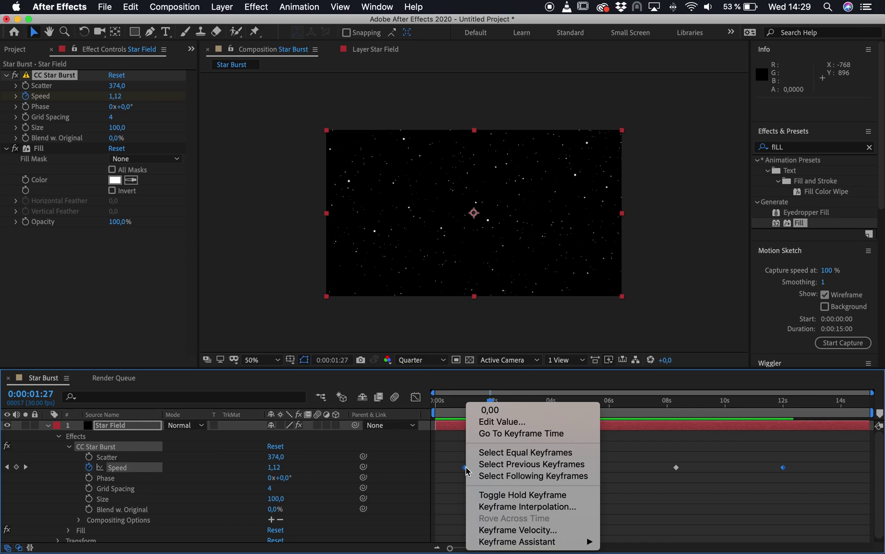
mouse_move(525, 547)
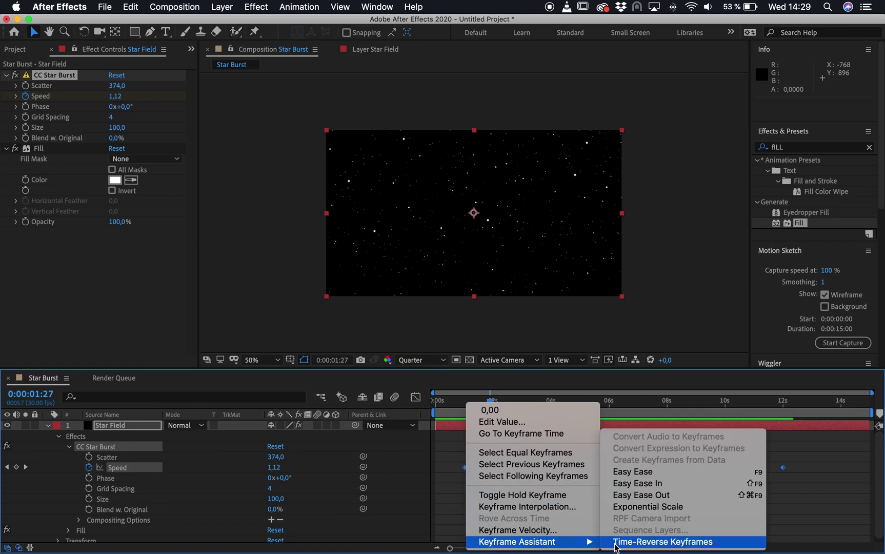
left_click(640, 477)
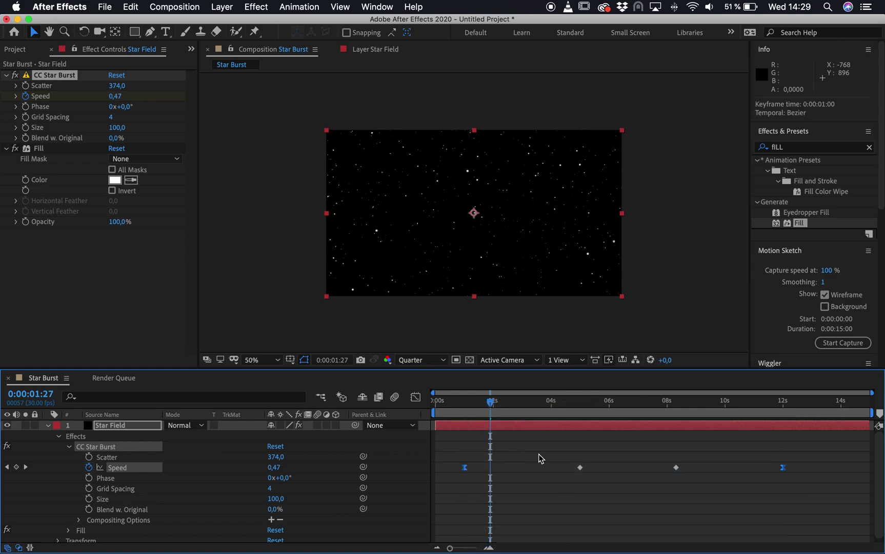
Check the eased Speed curve in the Graph Editor and preview the animation from the start
left_click(415, 397)
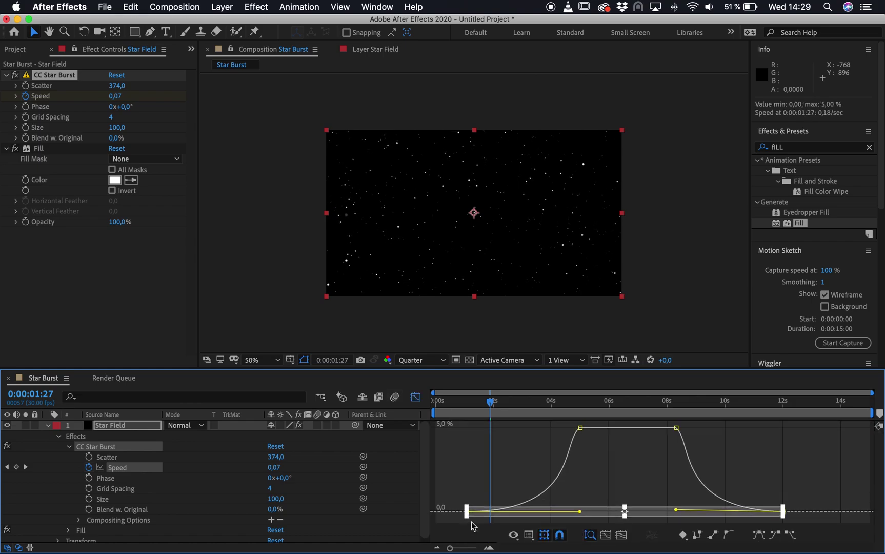
left_click(415, 397)
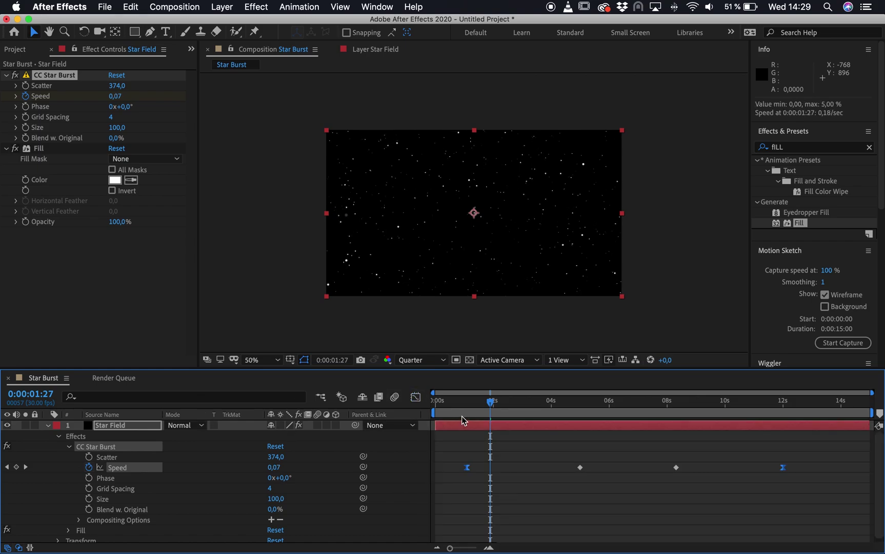
left_click(476, 403)
key("Home")
key("space")
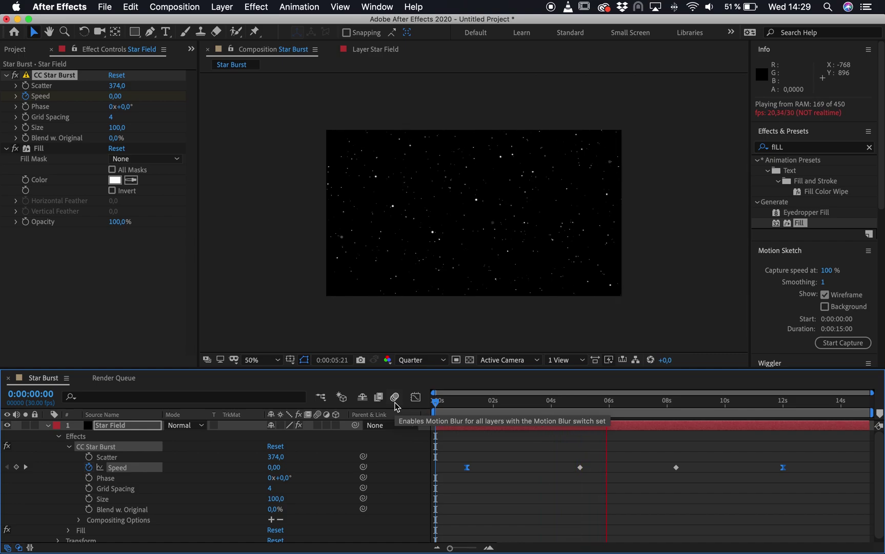
key("space")
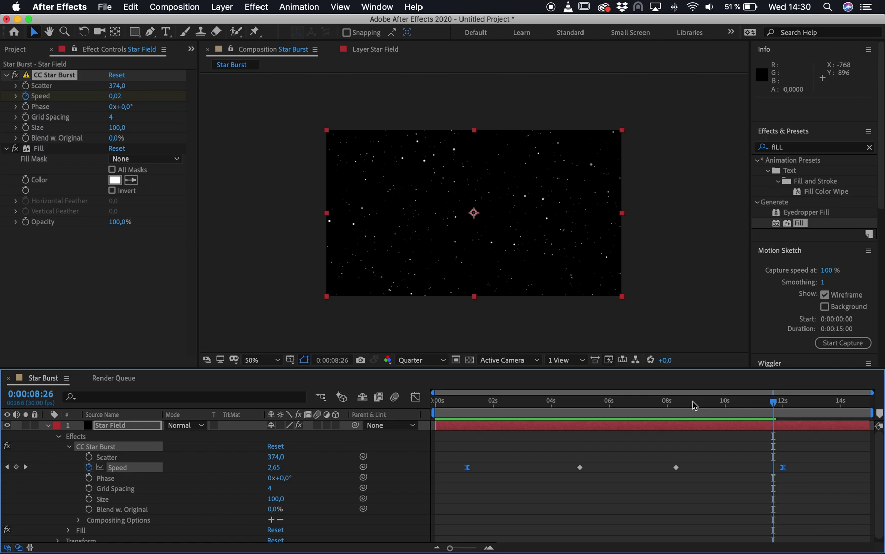
left_click_drag(693, 405, 453, 442)
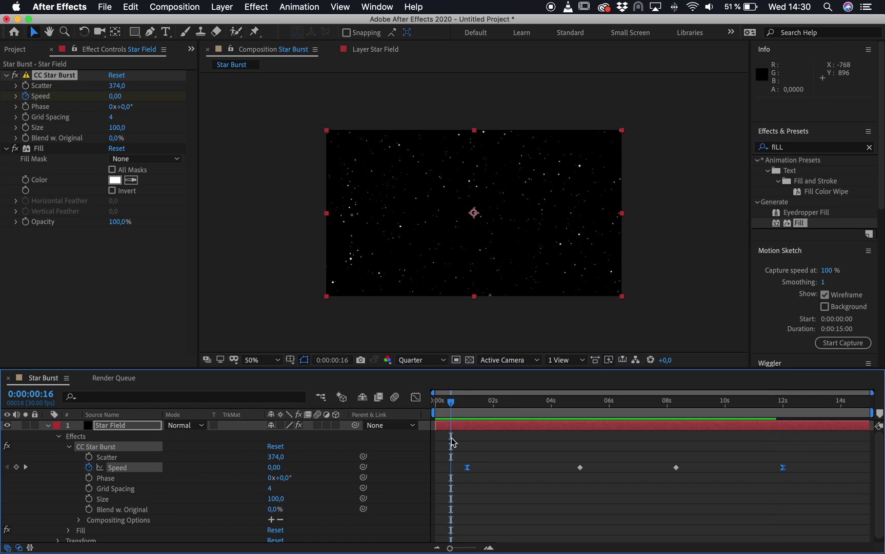
Collapse the Star Field layer and apply the Time > Echo effect to it
left_click_drag(458, 407, 593, 413)
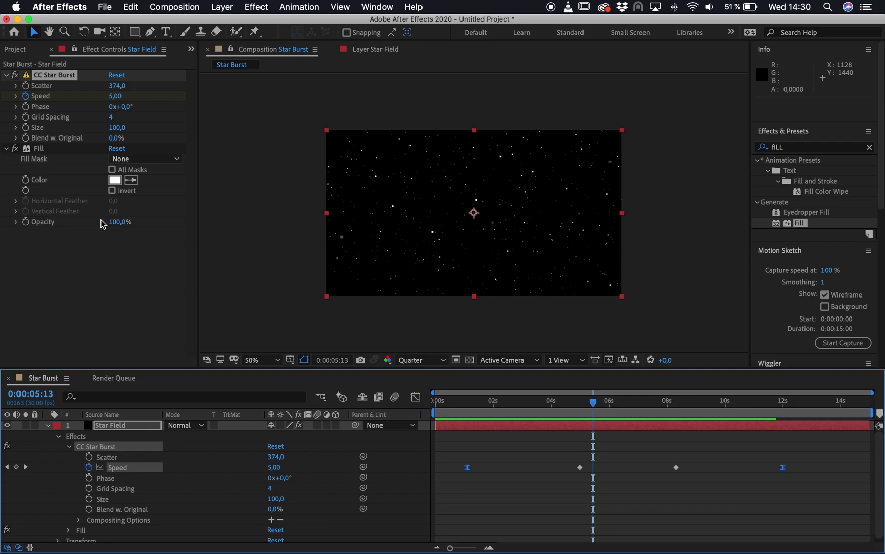
left_click(5, 148)
left_click(47, 425)
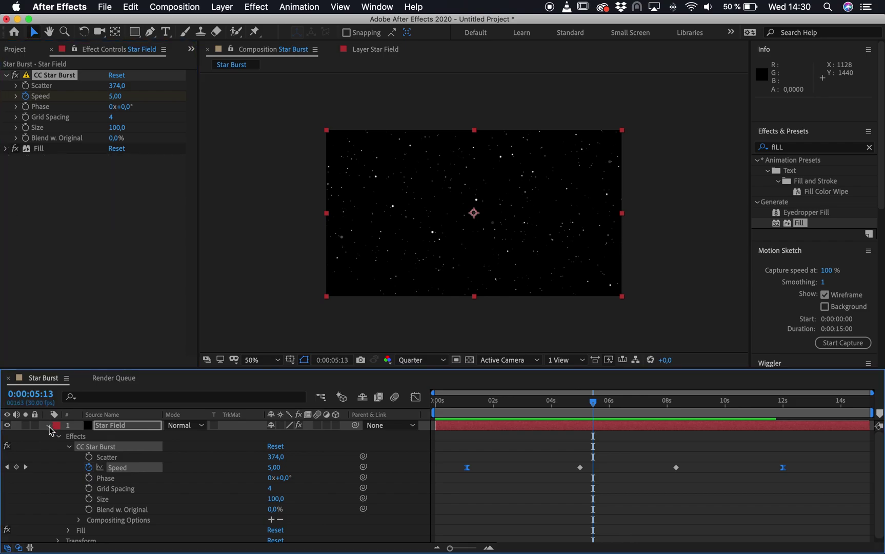
left_click(794, 147)
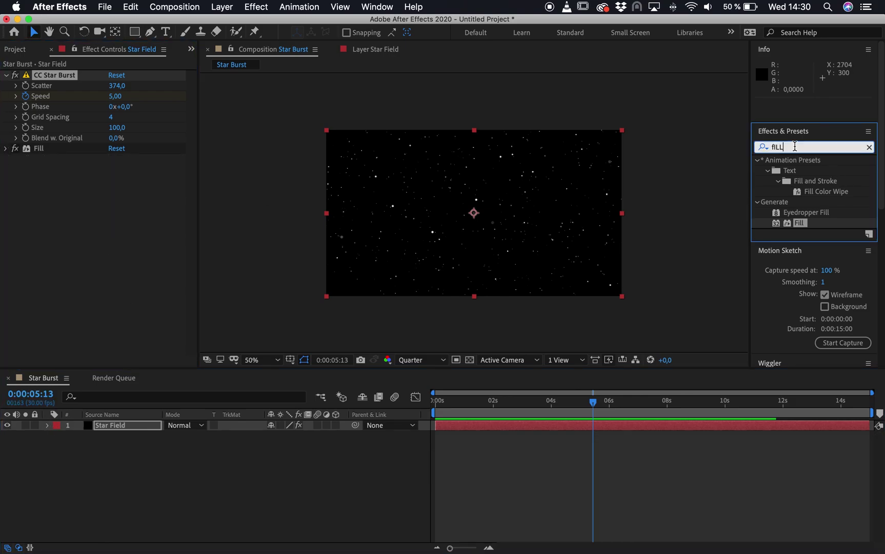
type("ech")
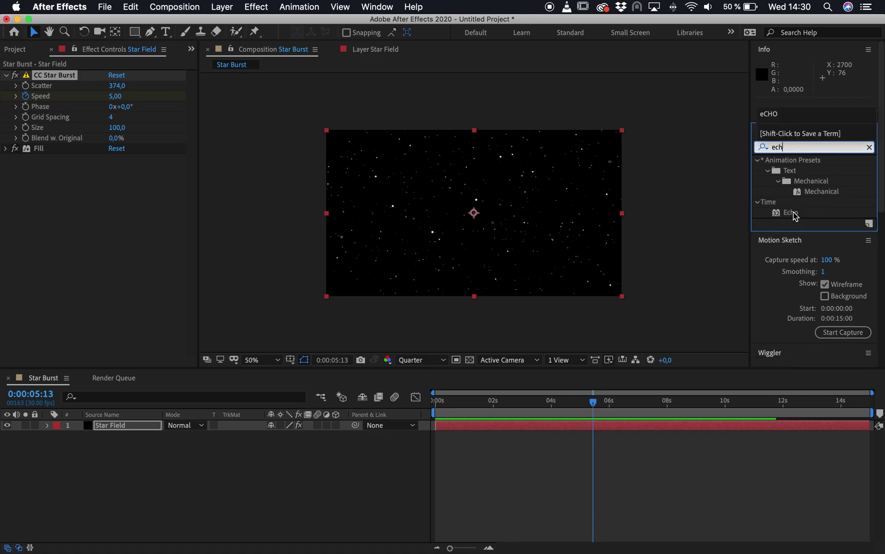
left_click_drag(790, 212, 122, 425)
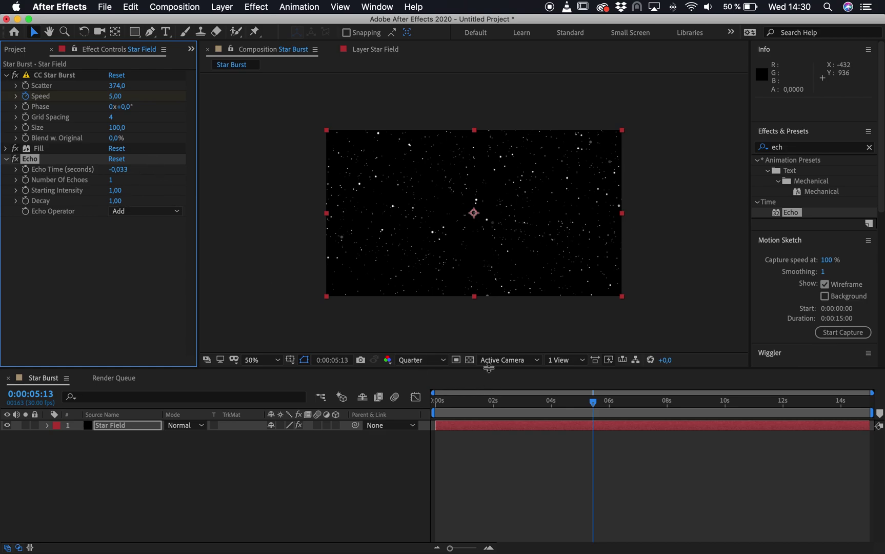
left_click_drag(458, 400, 580, 408)
Raise Echo's Number Of Echoes to 400, stretching the stars into radial streaks
key("u")
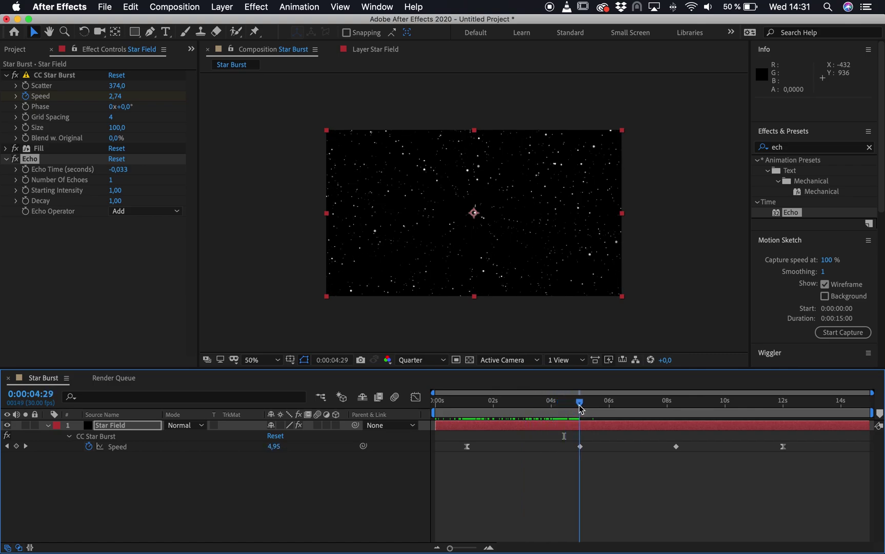
key("j")
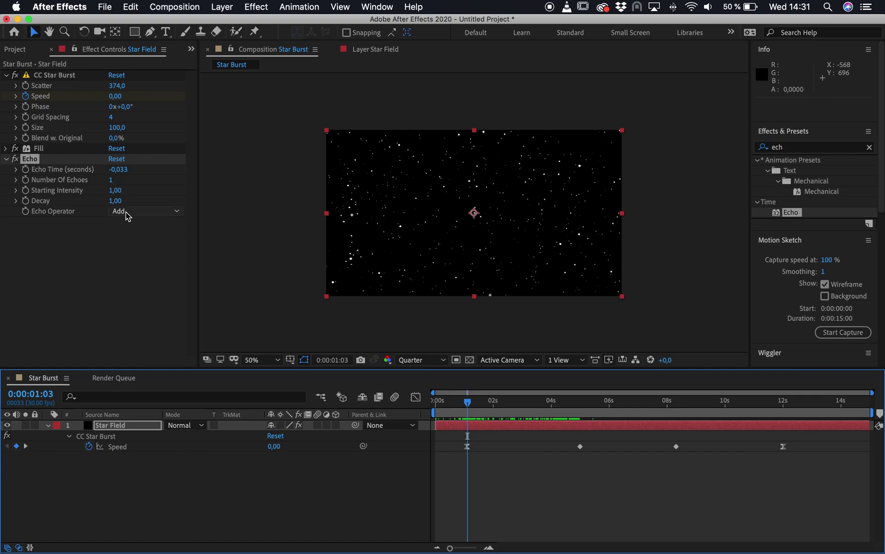
left_click(27, 183)
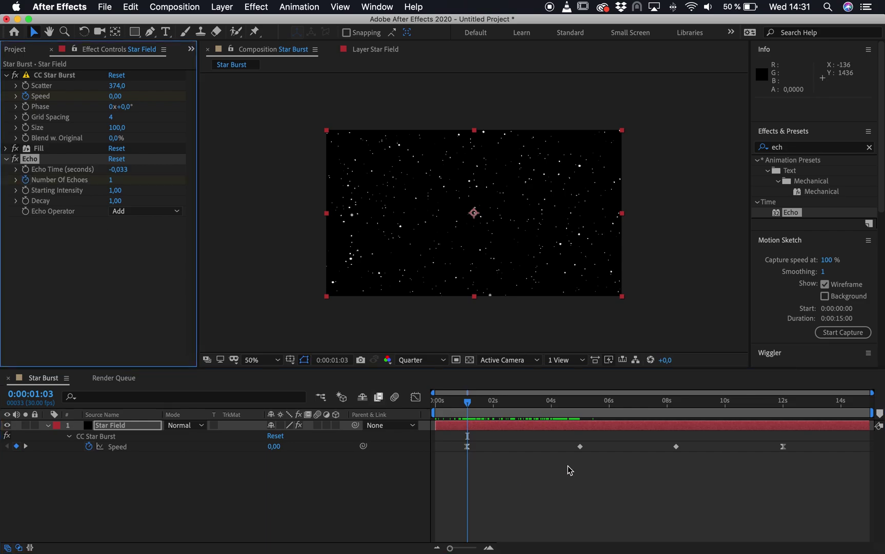
left_click_drag(468, 403, 581, 409)
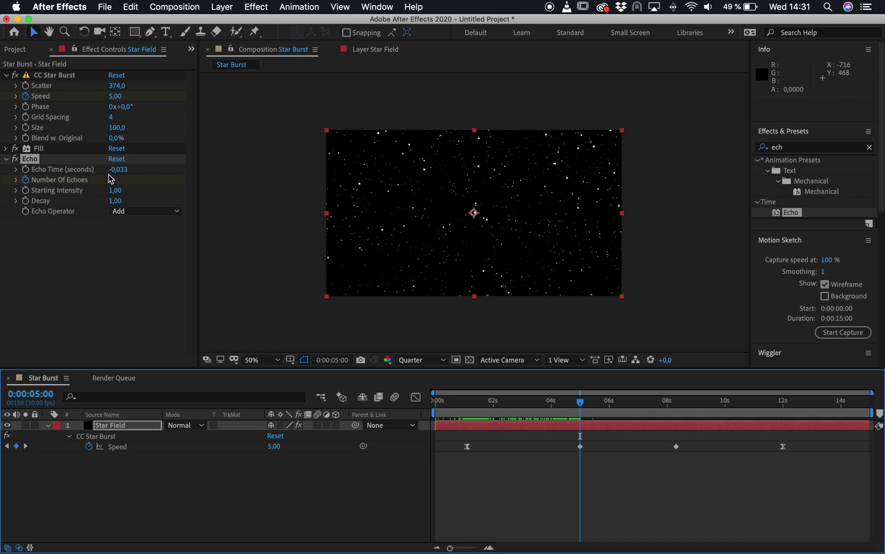
left_click_drag(112, 182, 196, 181)
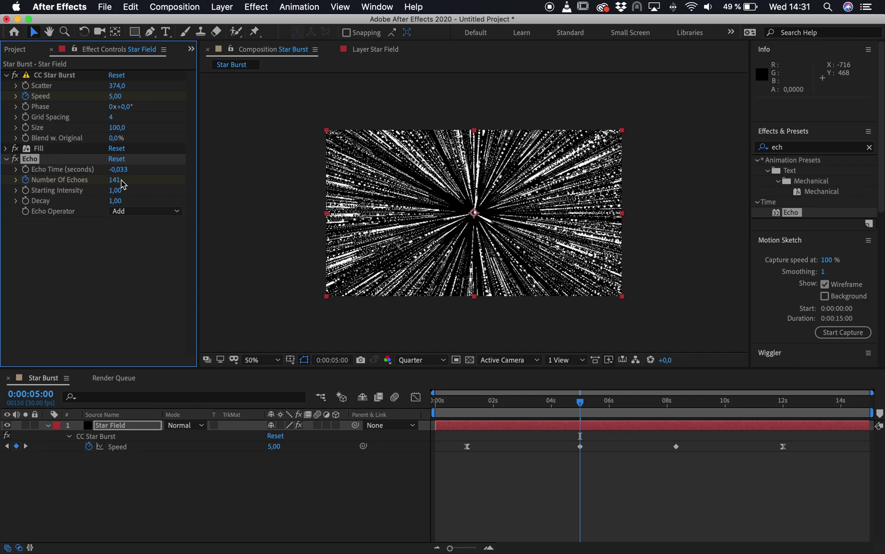
left_click_drag(115, 179, 266, 179)
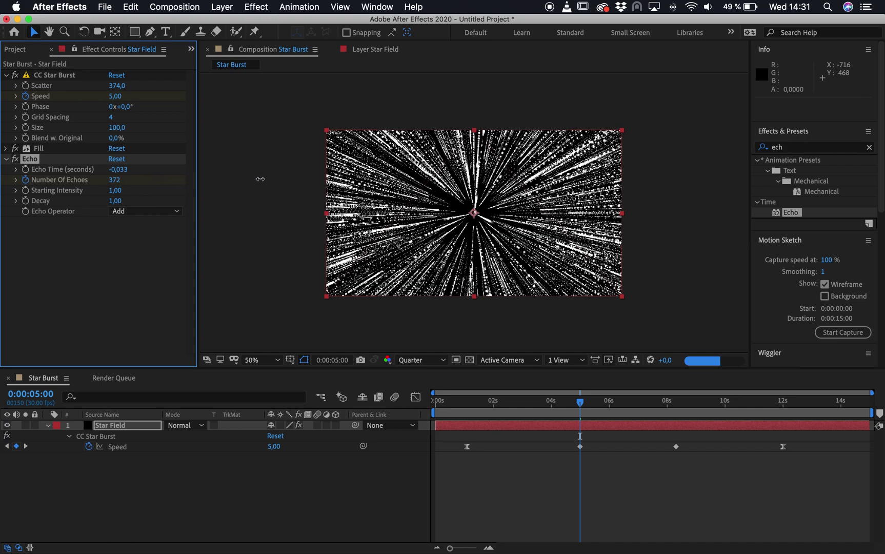
left_click(117, 181)
type("40")
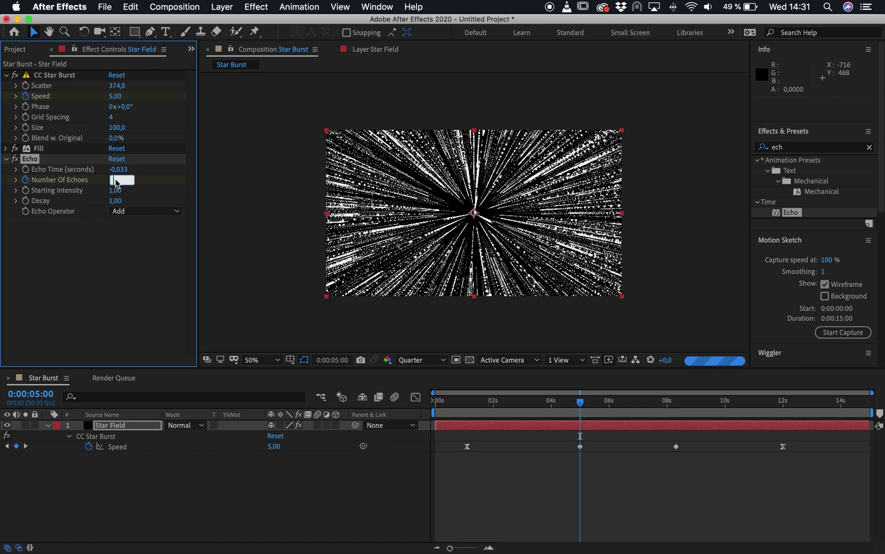
type("0")
left_click(105, 276)
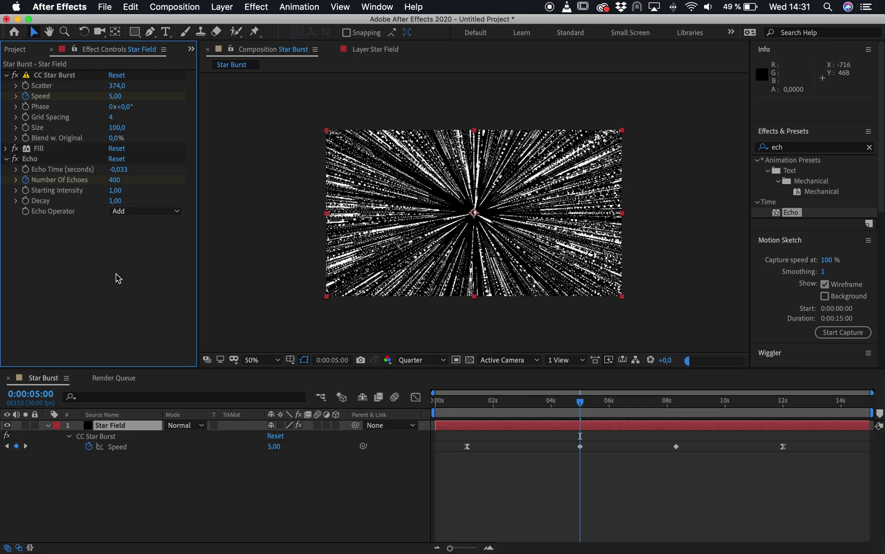
left_click_drag(580, 402, 435, 406)
Preview the star streaks and stop on the Speed keyframe at 0:00:08:09
key("space")
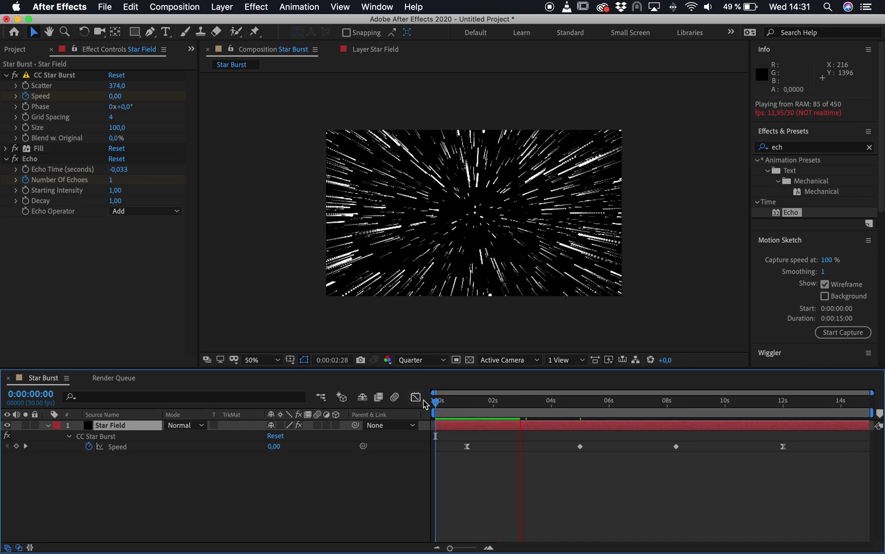
left_click(678, 404)
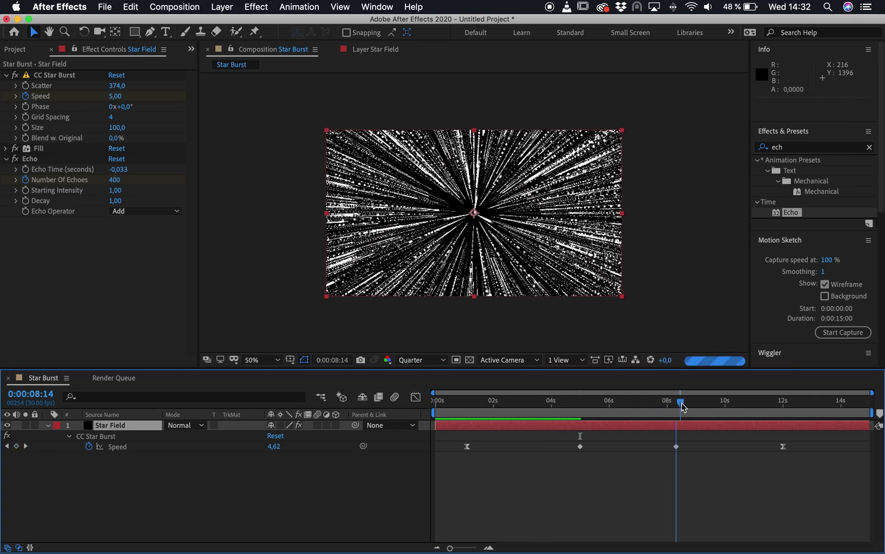
key("j")
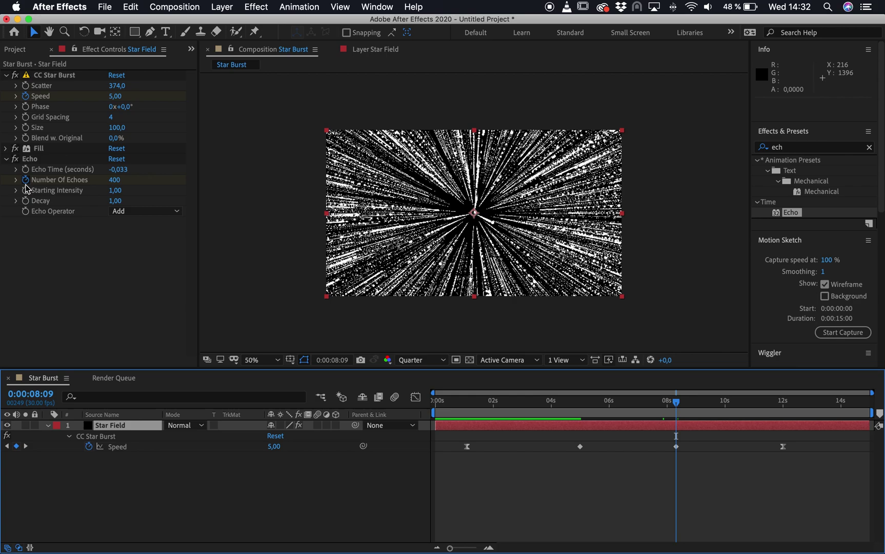
Show Echo's properties in the timeline and keyframe Number Of Echoes at 400 at 0:00:08:09
left_click(48, 426)
left_click(48, 425)
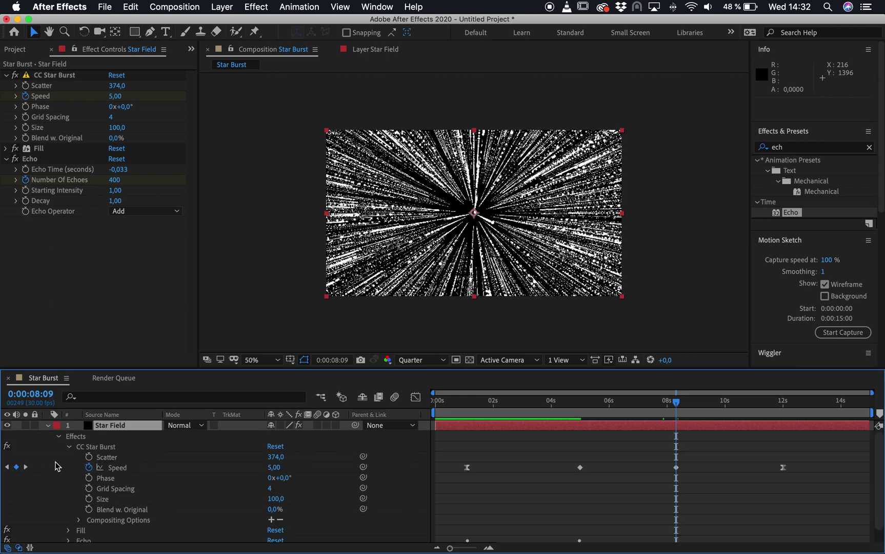
left_click(60, 437)
left_click(59, 437)
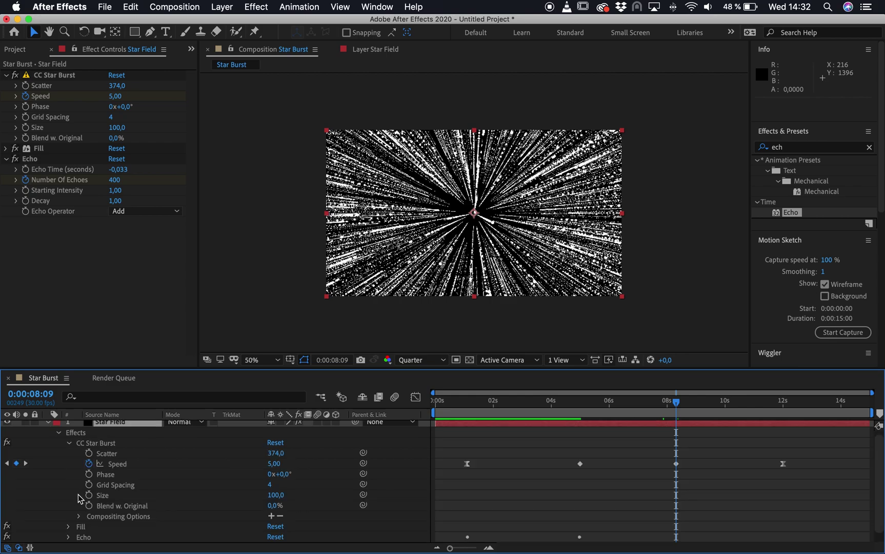
left_click(70, 444)
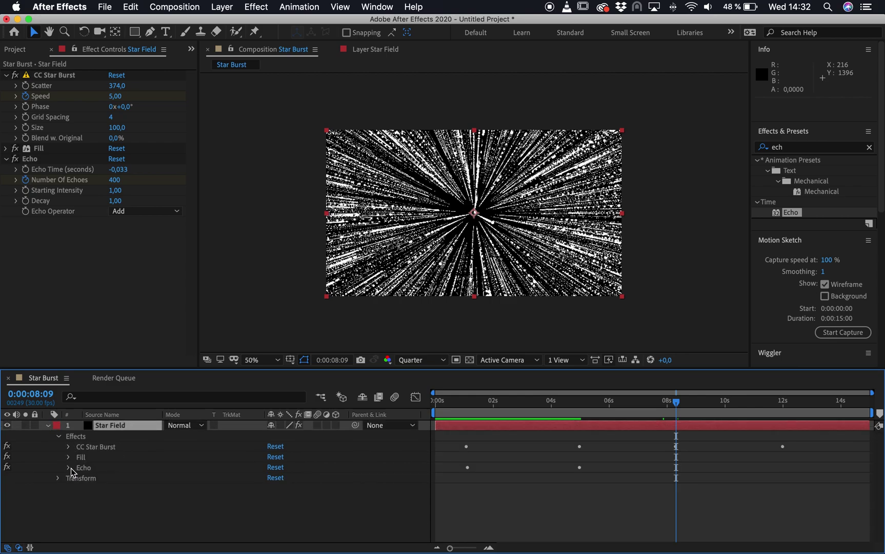
left_click(68, 467)
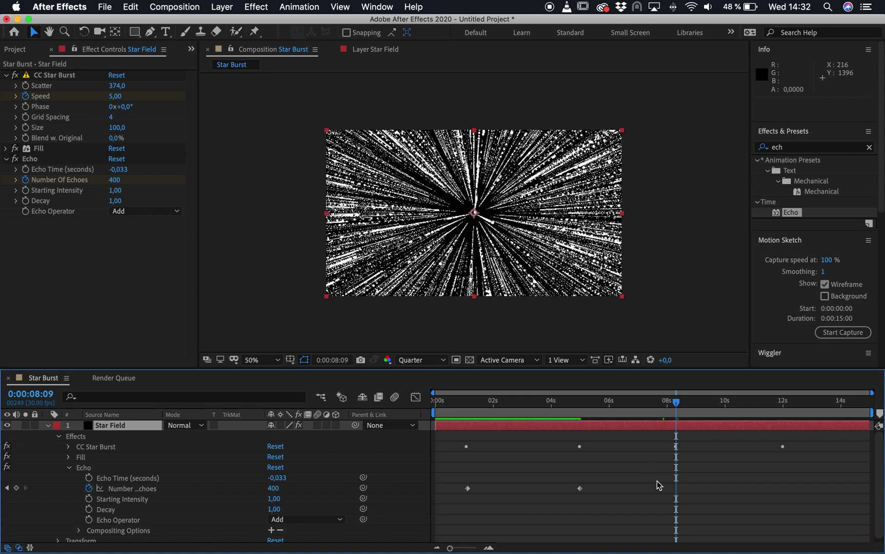
left_click(17, 488)
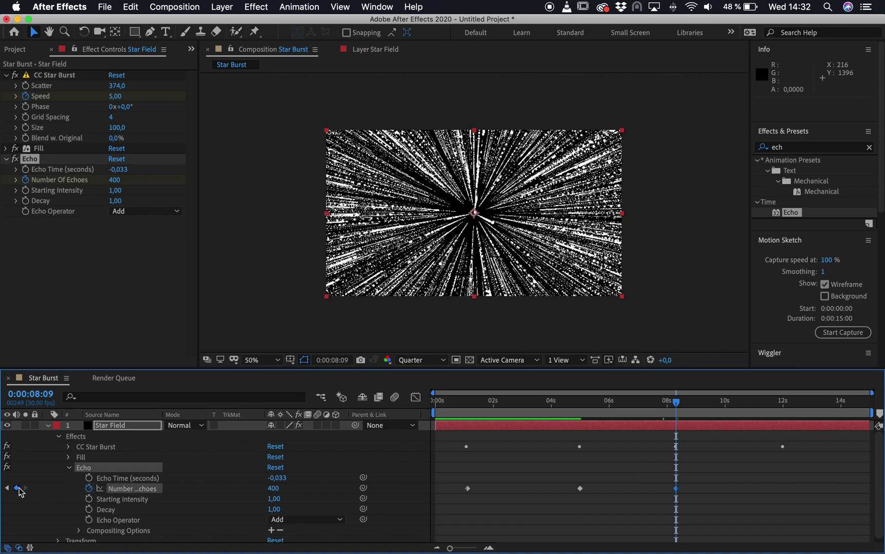
Set Number Of Echoes to 1 at 0:00:11:29
left_click(783, 408)
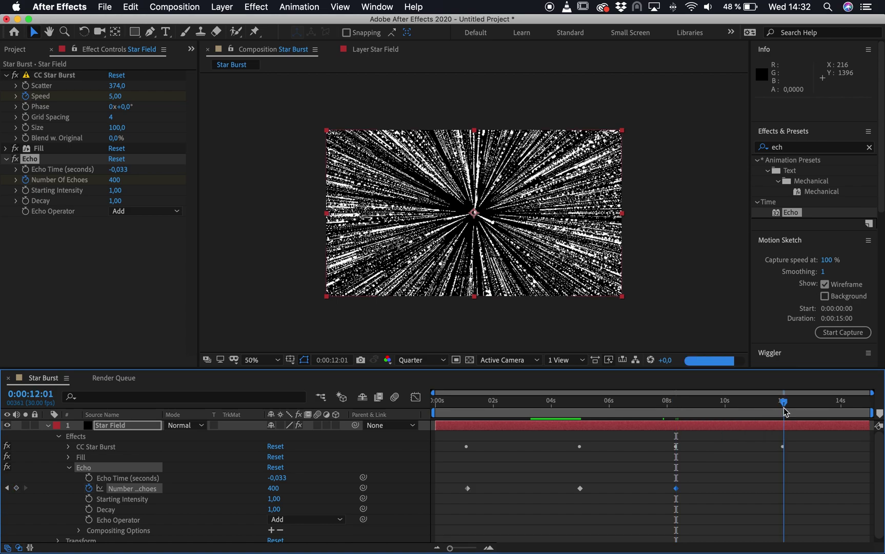
left_click(782, 409)
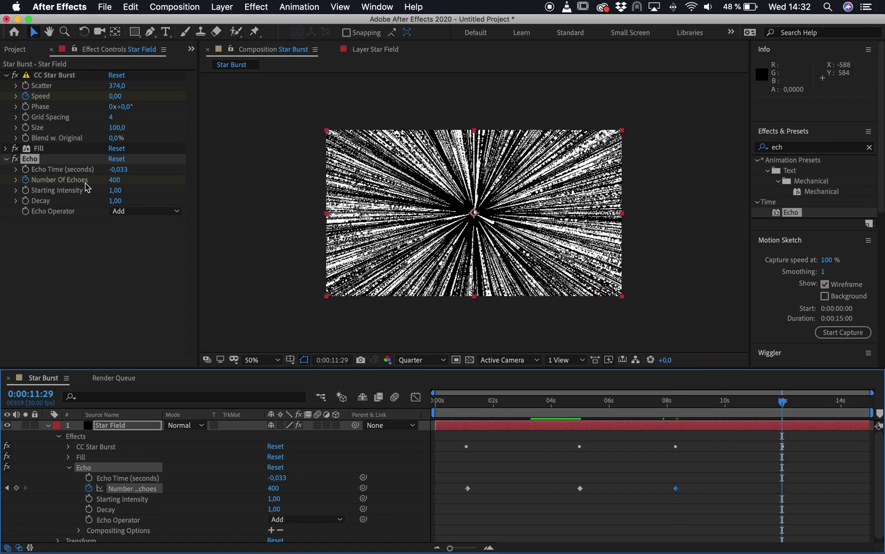
left_click(114, 180)
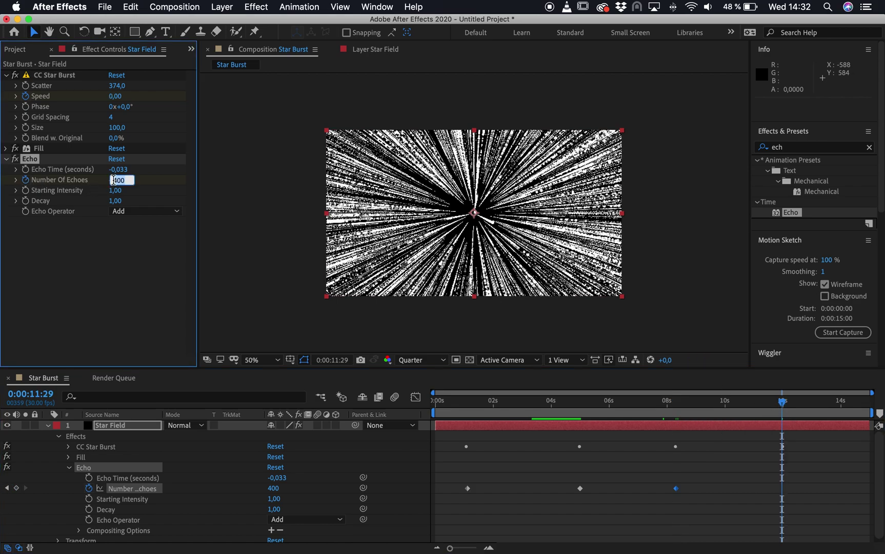
type("1")
key("Return")
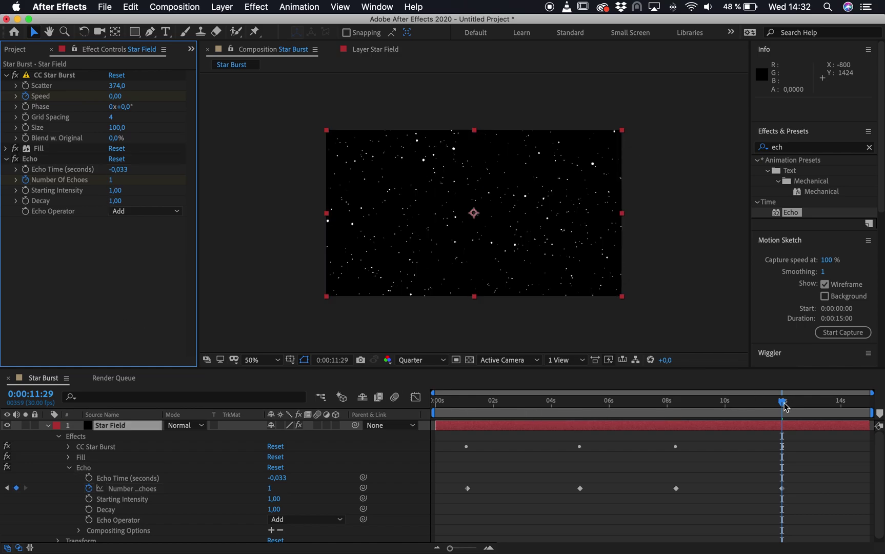
End the work area at 0:00:12:05 and preview it
mouse_move(784, 406)
left_mouse_down()
mouse_move(731, 405)
mouse_move(789, 406)
left_mouse_up()
key("n")
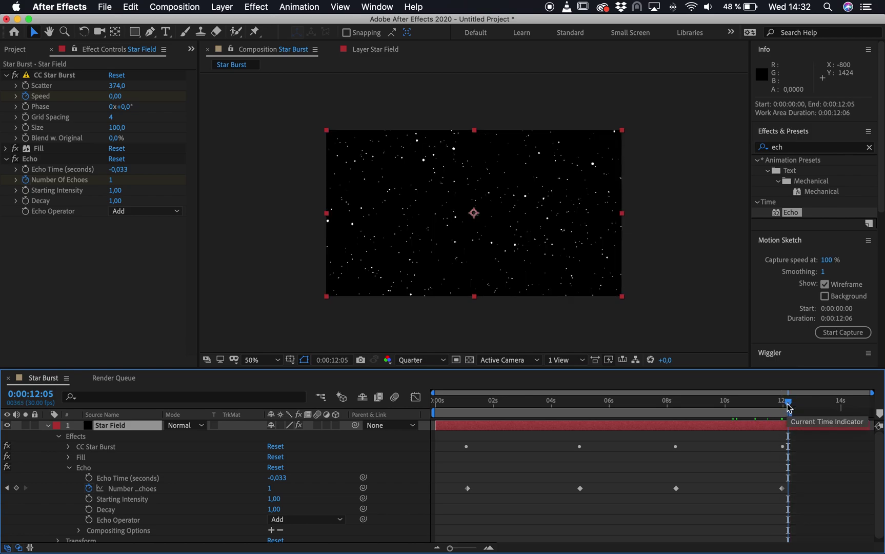
key("space")
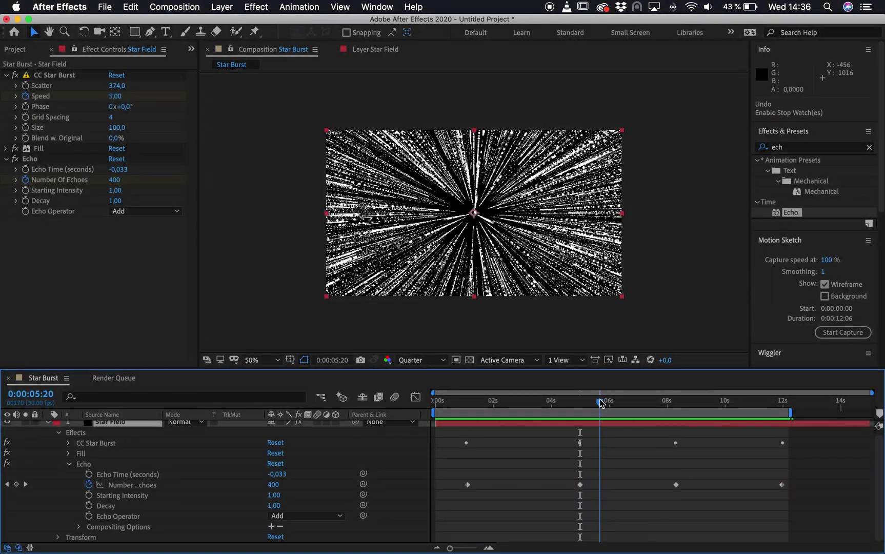
Change the Echo effect's Echo Time from -0,033 to -0,025 and scrub to check the trails
mouse_move(601, 404)
left_mouse_down()
mouse_move(456, 413)
mouse_move(678, 413)
mouse_move(548, 414)
mouse_move(605, 414)
left_mouse_up()
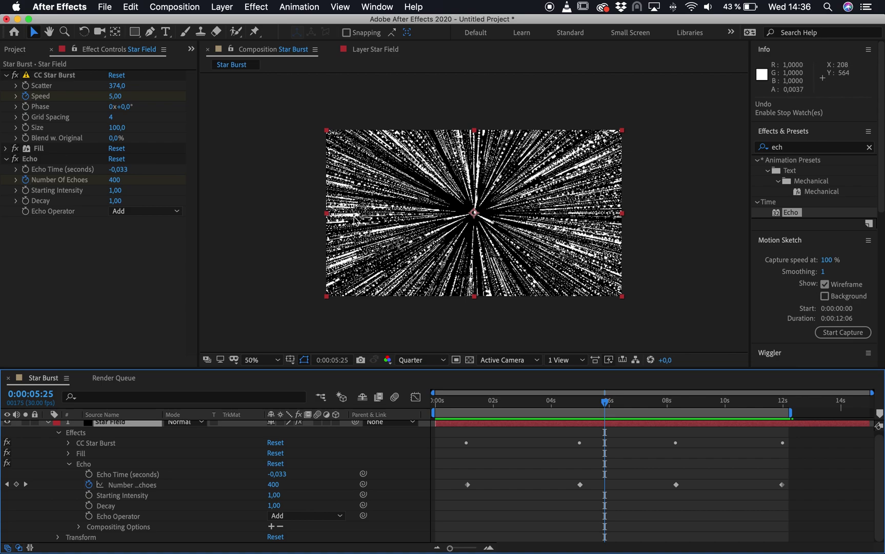
left_click(119, 170)
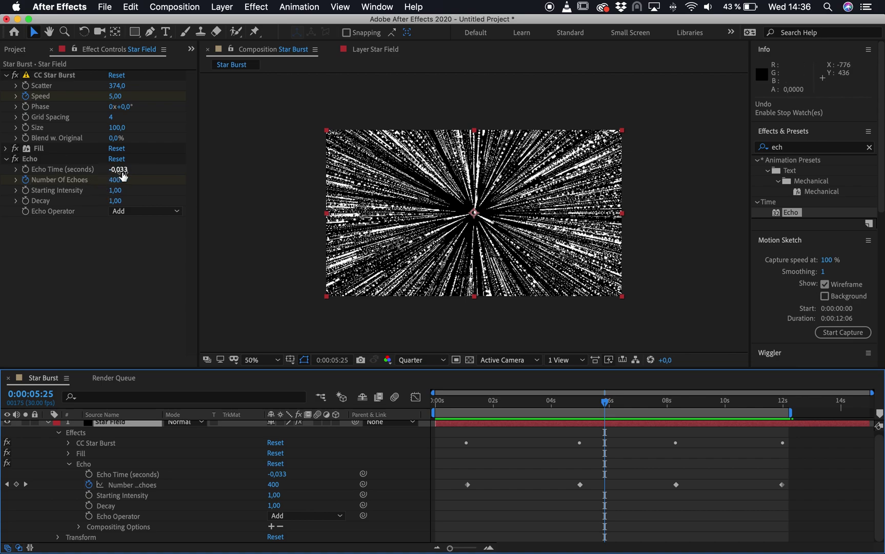
key("Right")
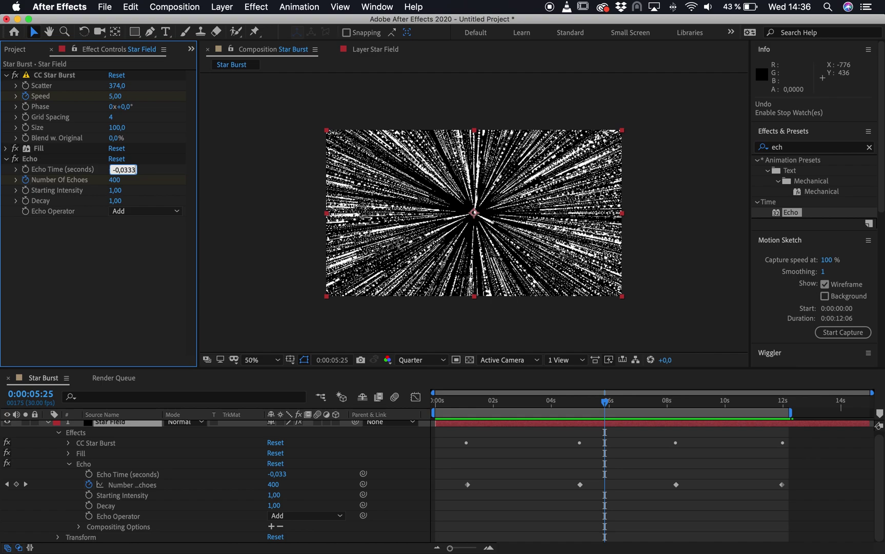
key("Return")
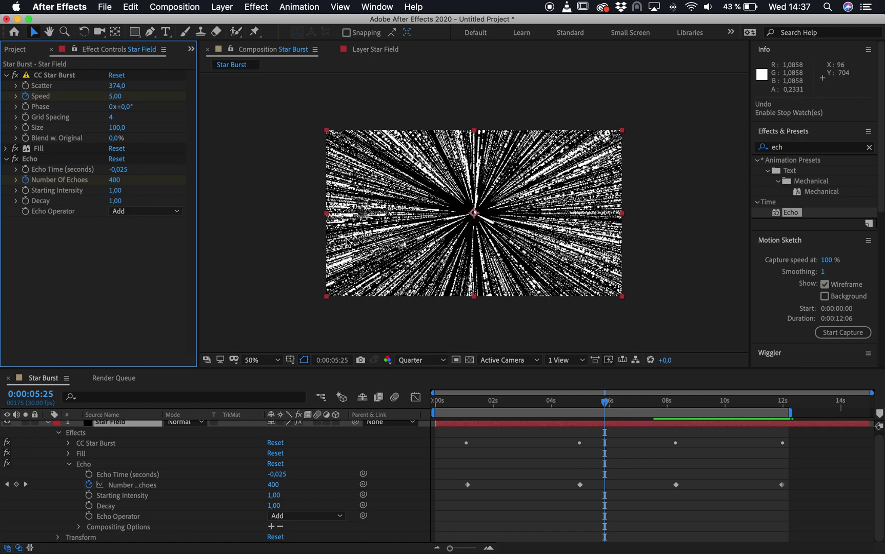
left_click(622, 406)
left_click_drag(621, 406, 412, 403)
RAM-preview the Star Burst comp to watch the Star Field.mp4 warp streaks, then stop
key("space")
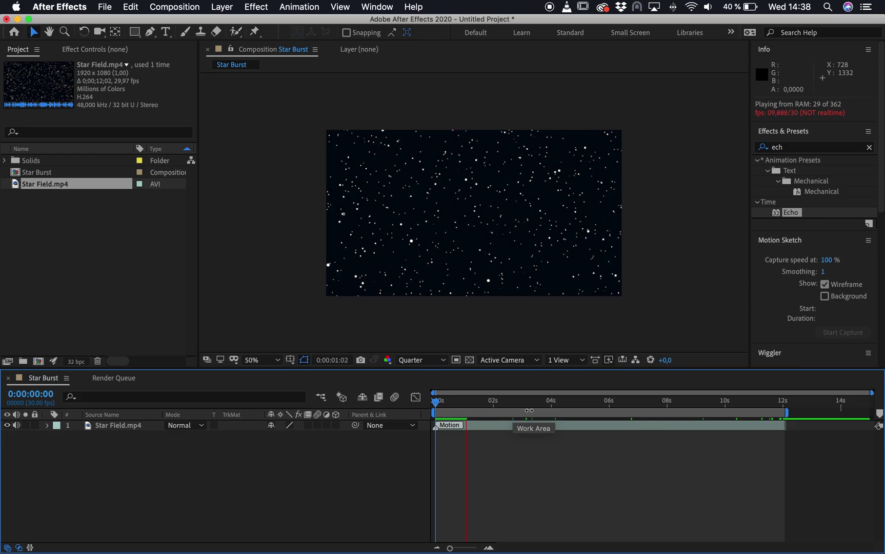
left_click(472, 401)
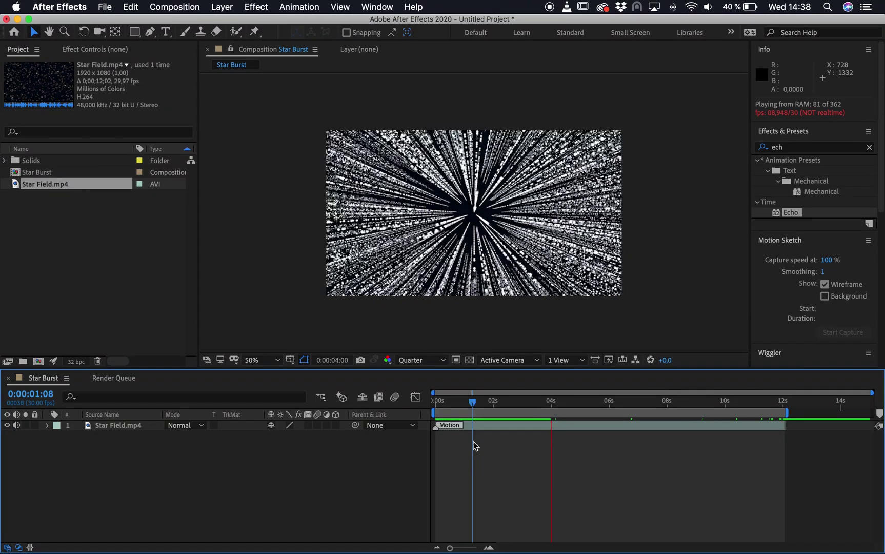
key("space")
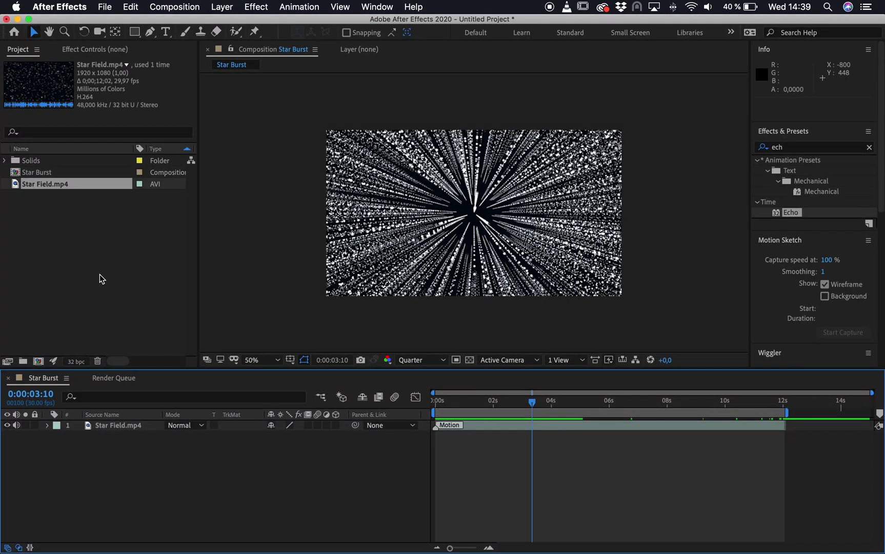
Import Ship.mov and place it in the Star Burst comp above Star Field.mp4
left_click(101, 277)
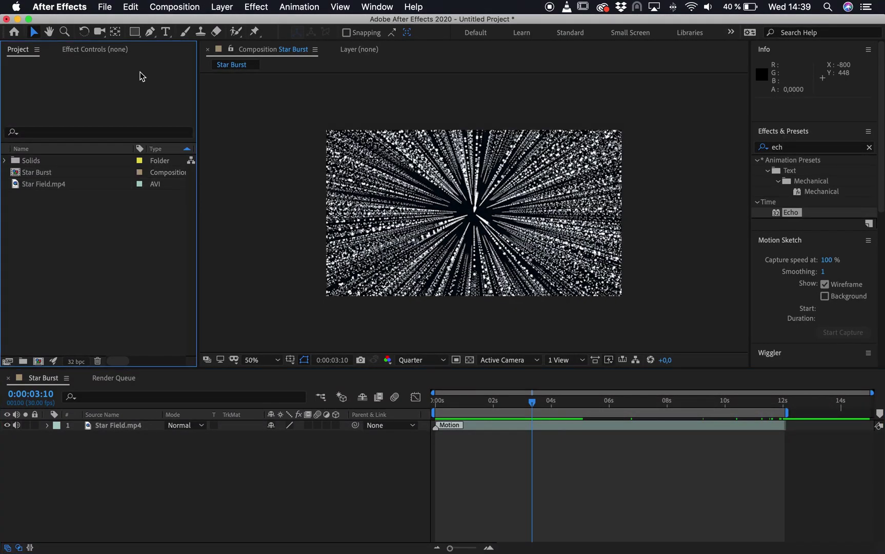
left_click(105, 7)
mouse_move(192, 166)
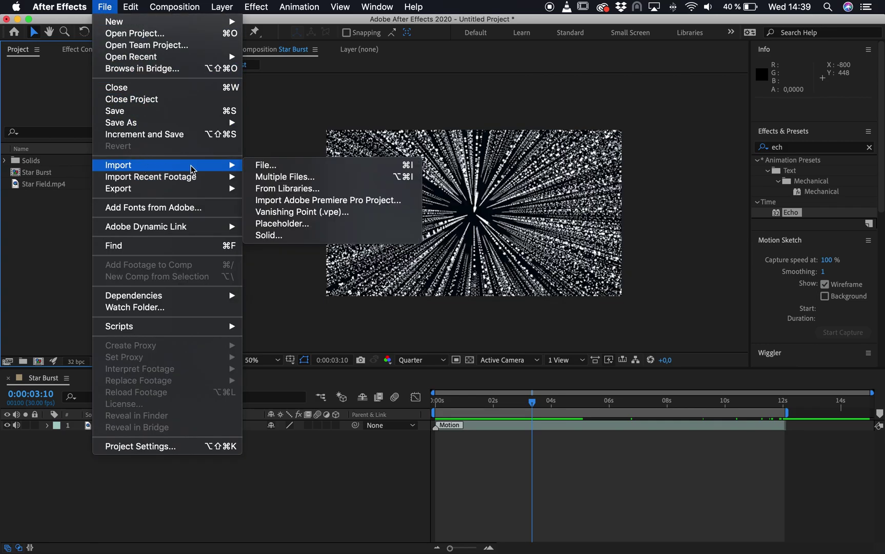
left_click(287, 165)
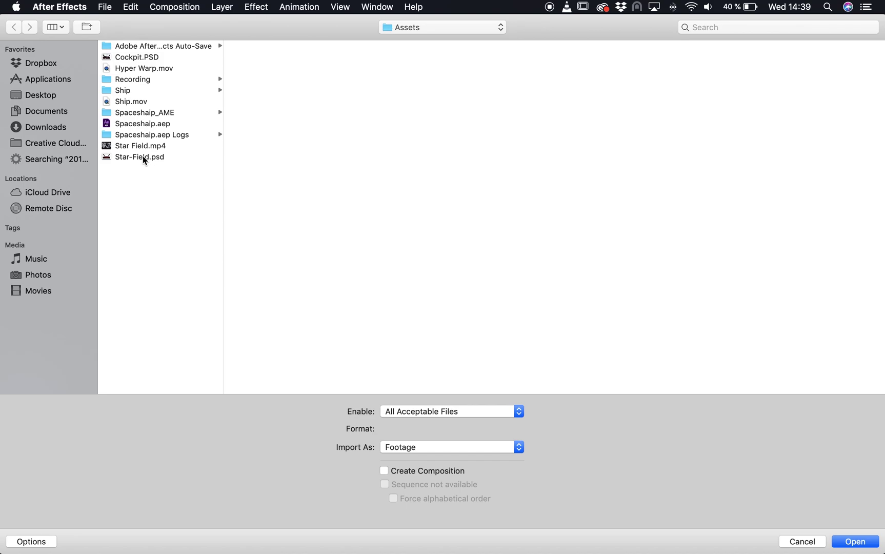
left_click(149, 101)
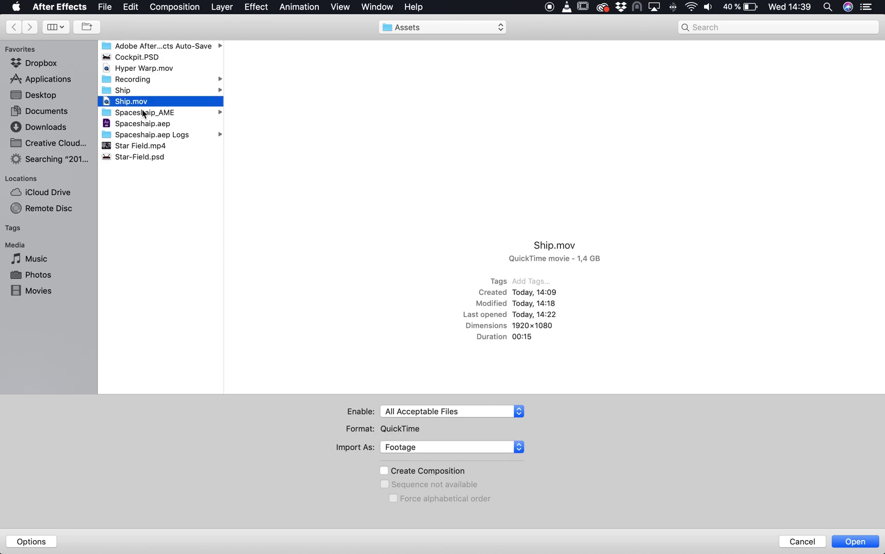
left_click(855, 540)
left_click_drag(36, 164, 478, 214)
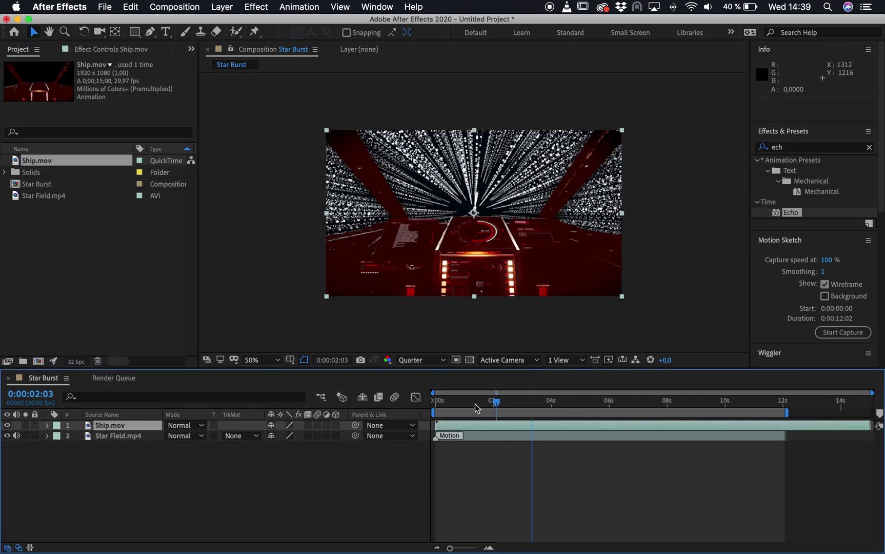
left_click_drag(477, 407, 409, 403)
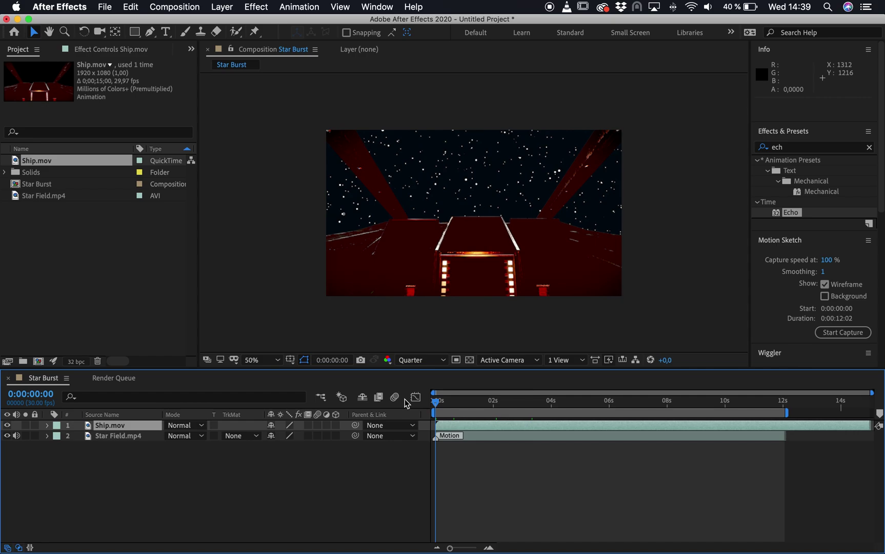
key("space")
key("space")
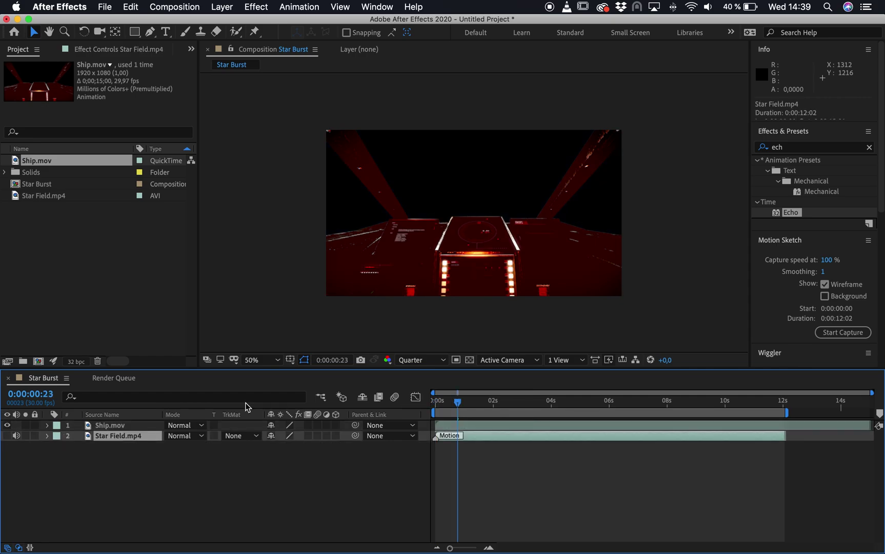
key("space")
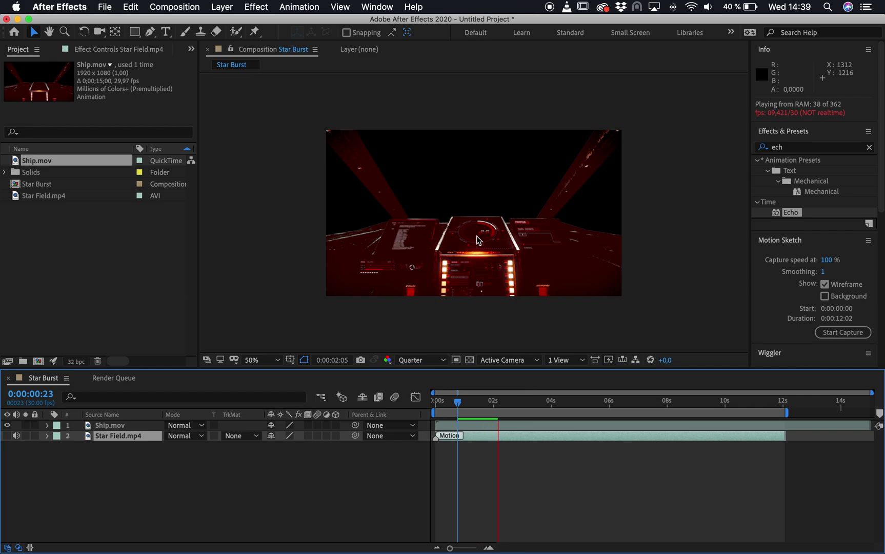
key("space")
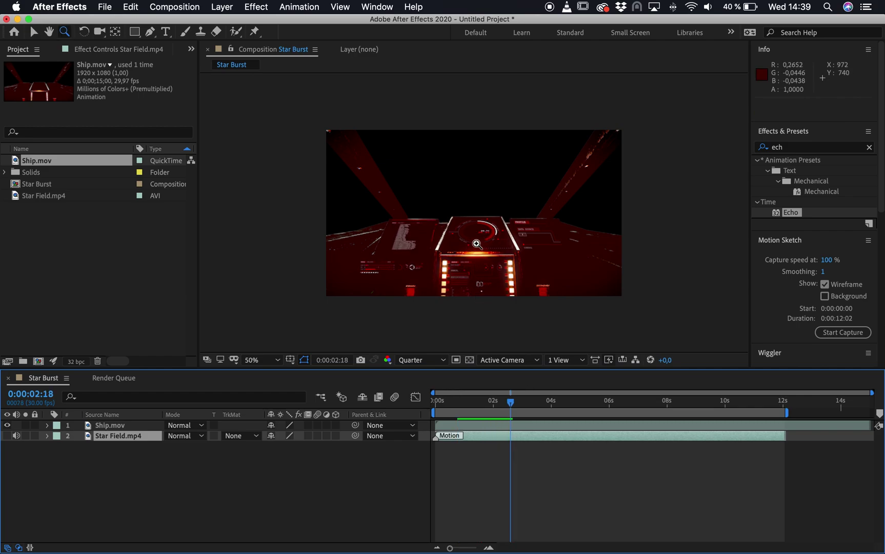
scroll(493, 313, "up", 2)
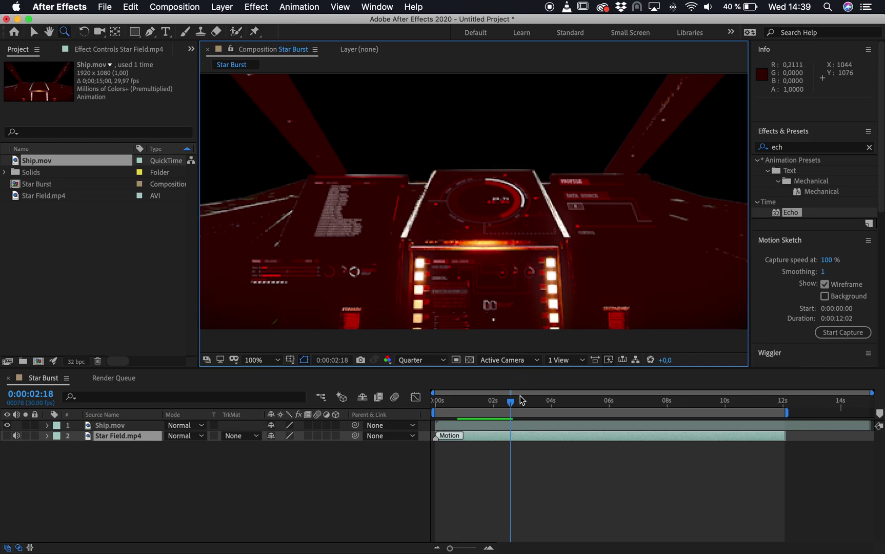
left_click_drag(524, 403, 431, 381)
key("comma")
key("space")
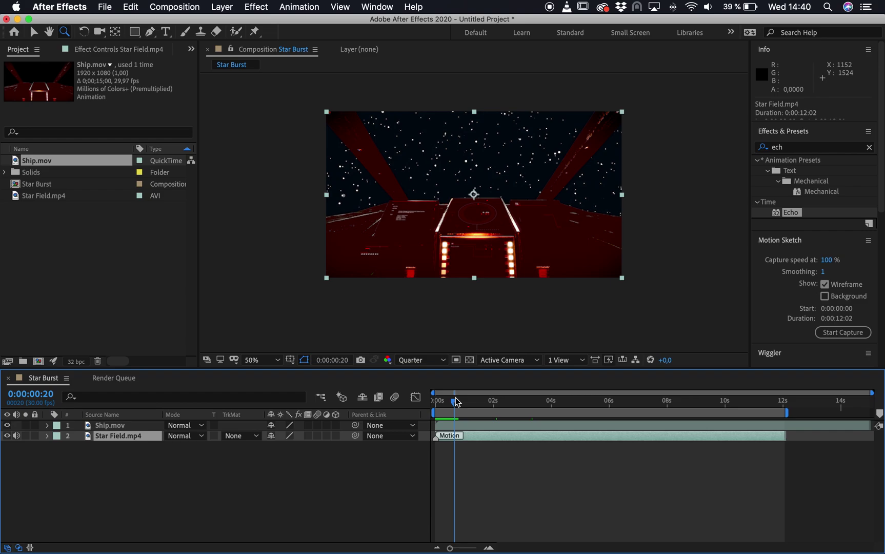
left_click(440, 394)
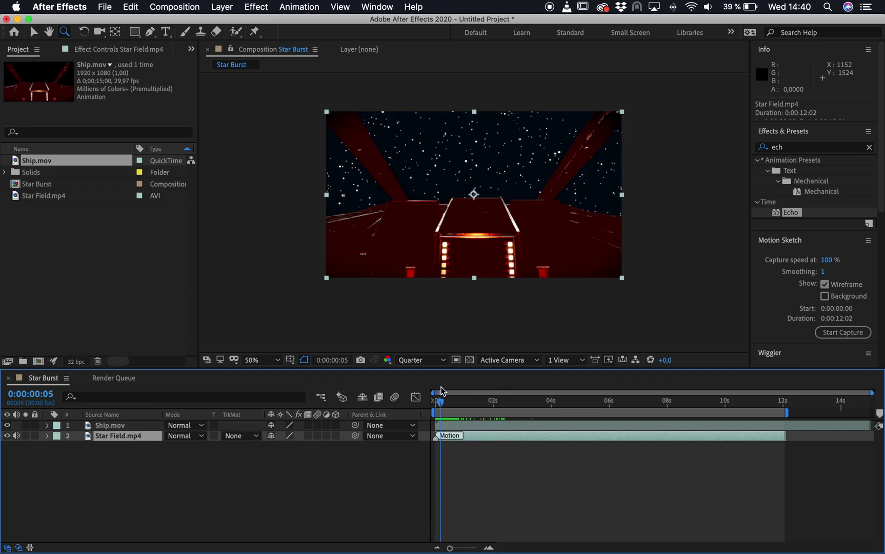
left_click_drag(466, 394, 505, 396)
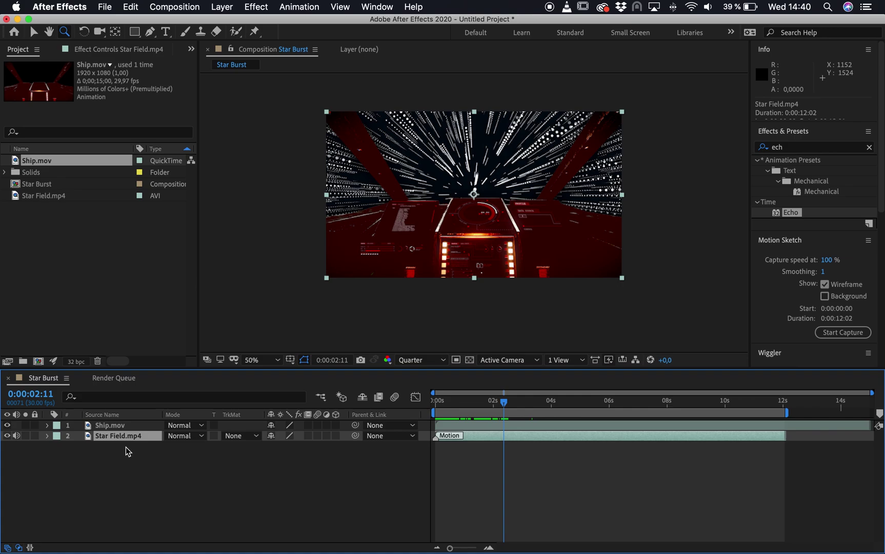
key("s")
Scale the Ship.mov cockpit layer to 113%, undoing the accidental Star Field scale change
left_click_drag(285, 446, 313, 446)
key("super+z")
left_click(135, 425)
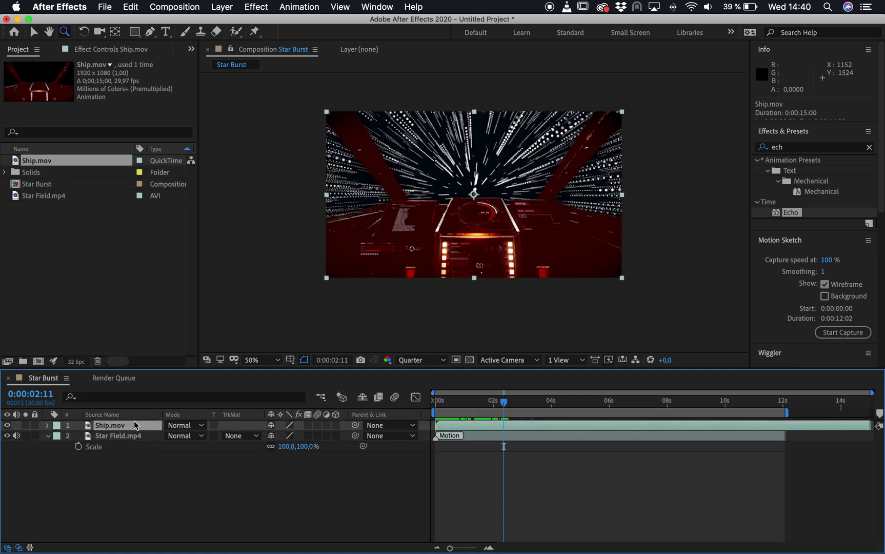
key("s")
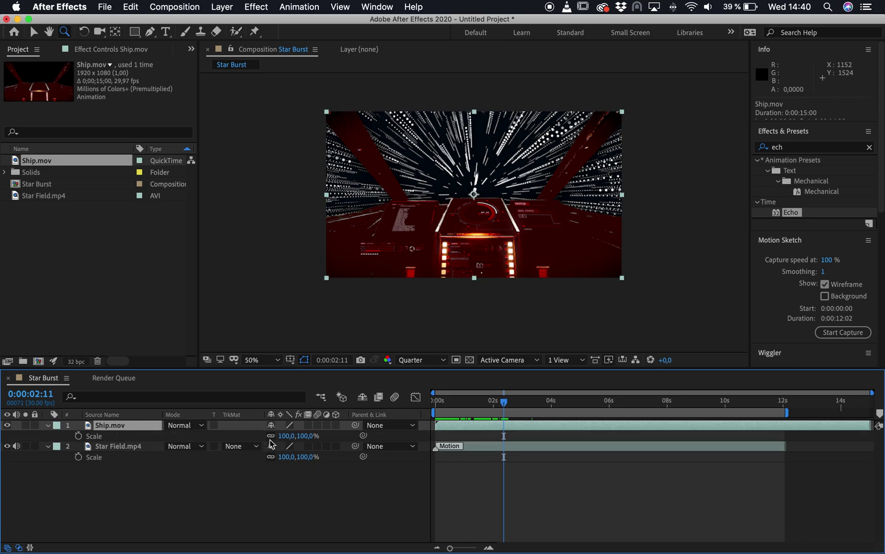
left_click_drag(284, 435, 290, 437)
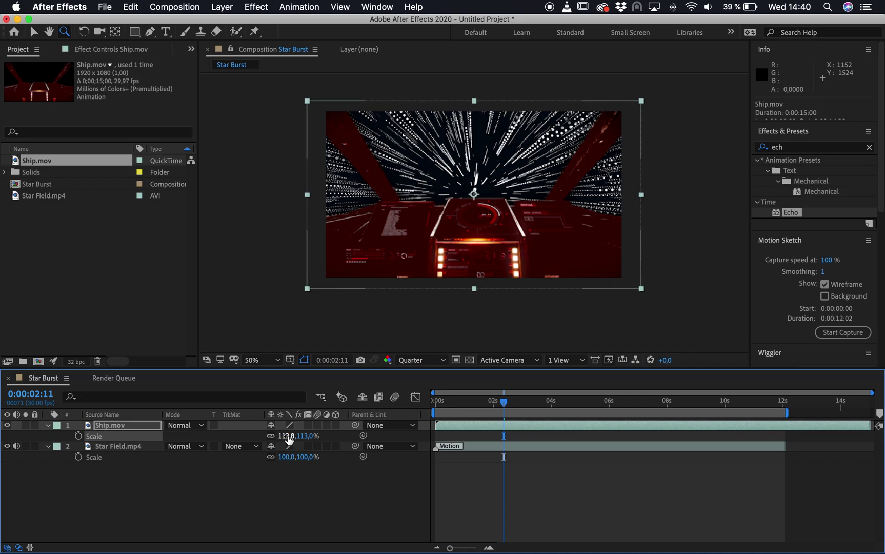
left_click_drag(489, 403, 554, 406)
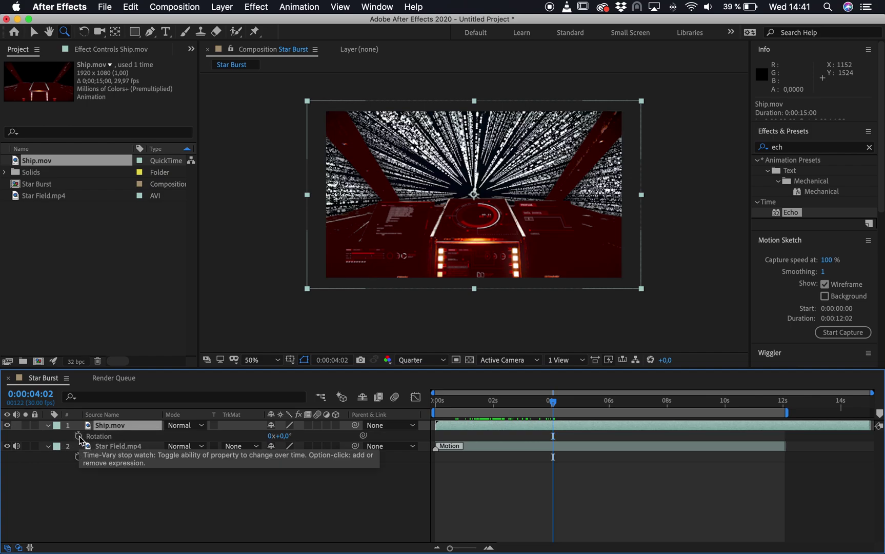
Keyframe Ship.mov's Rotation from 4:02, adding 3° and then -2° at later times
left_click(78, 436)
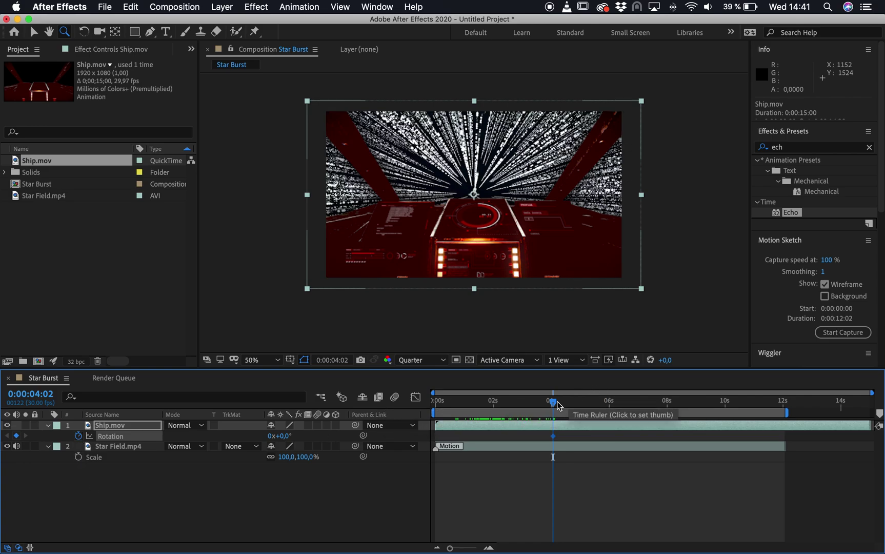
left_click_drag(555, 406, 602, 405)
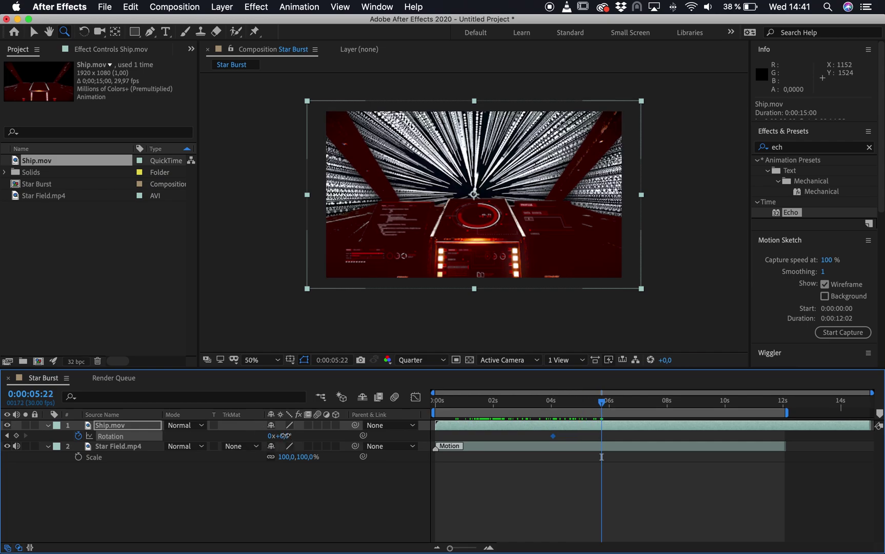
key("Up")
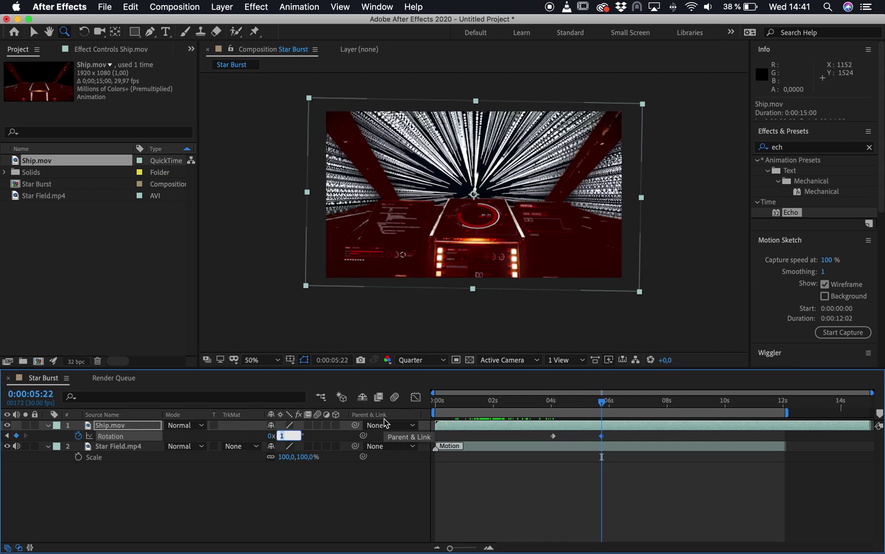
key("Up")
key("Up")
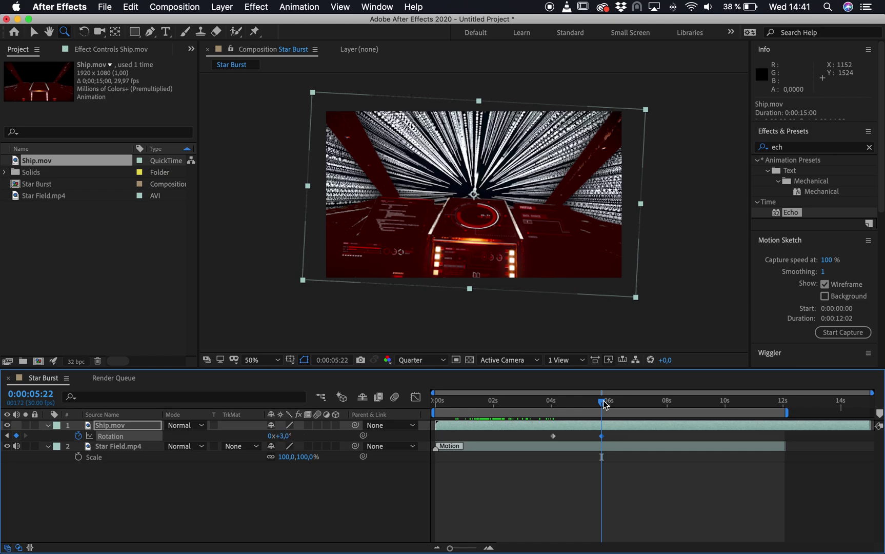
left_click_drag(604, 402, 662, 402)
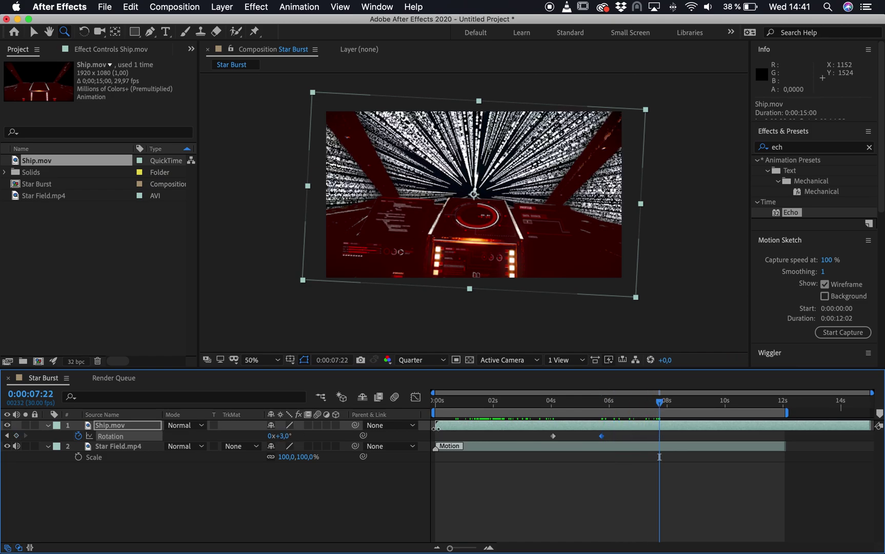
type("-2")
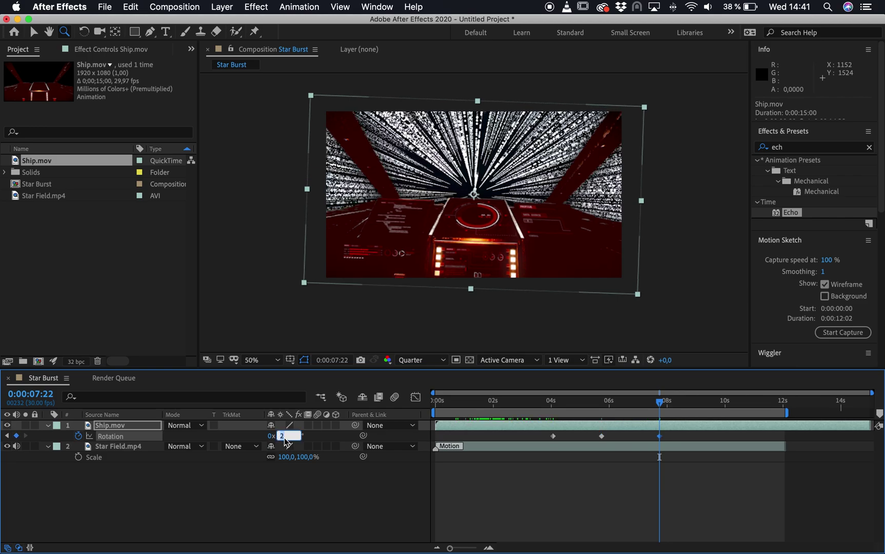
key("Return")
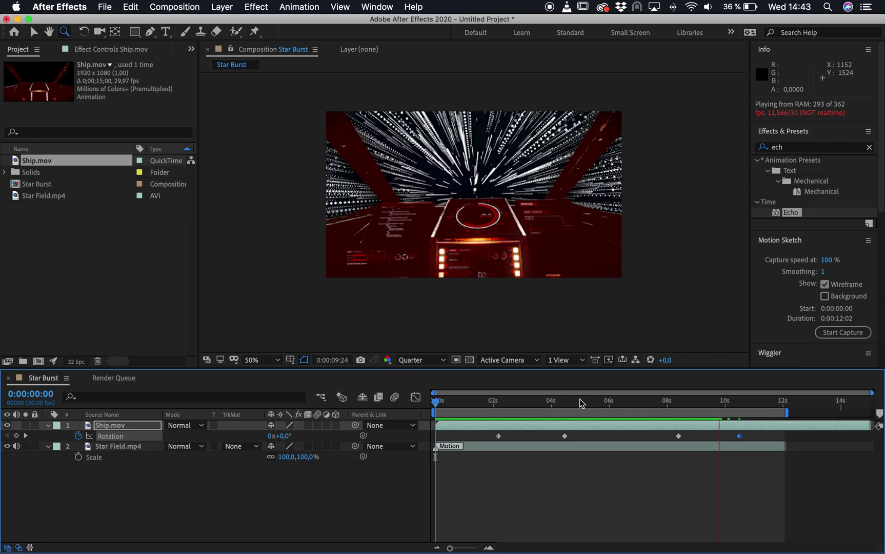
key("space")
left_click_drag(577, 410, 524, 412)
Add Ship.mov Scale keyframes near two seconds and later, enlarging the cockpit toward 126%
left_click(121, 426)
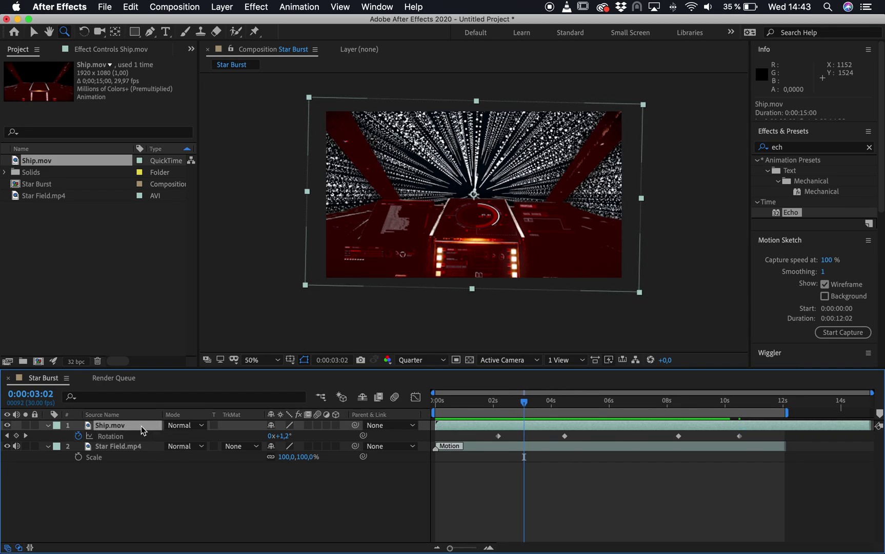
key("s")
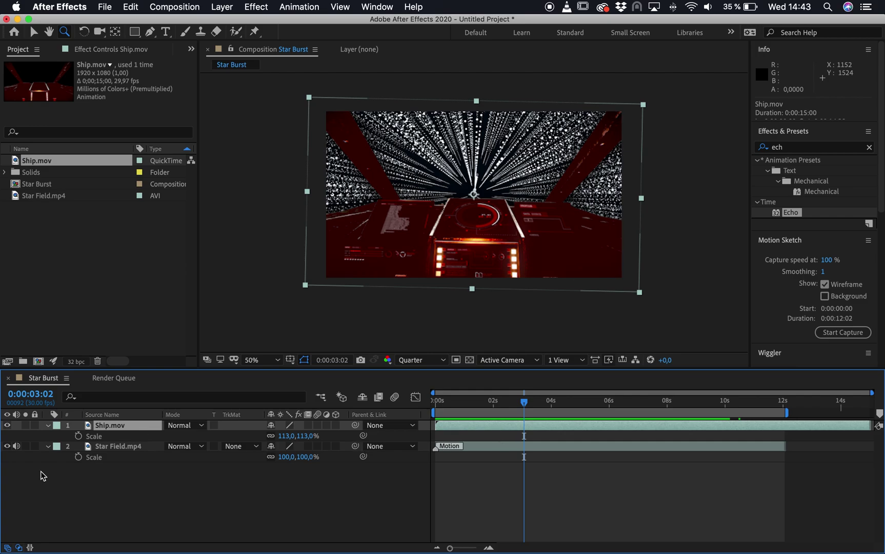
mouse_move(500, 403)
left_mouse_down()
mouse_move(477, 408)
mouse_move(494, 405)
left_mouse_up()
left_click(78, 436)
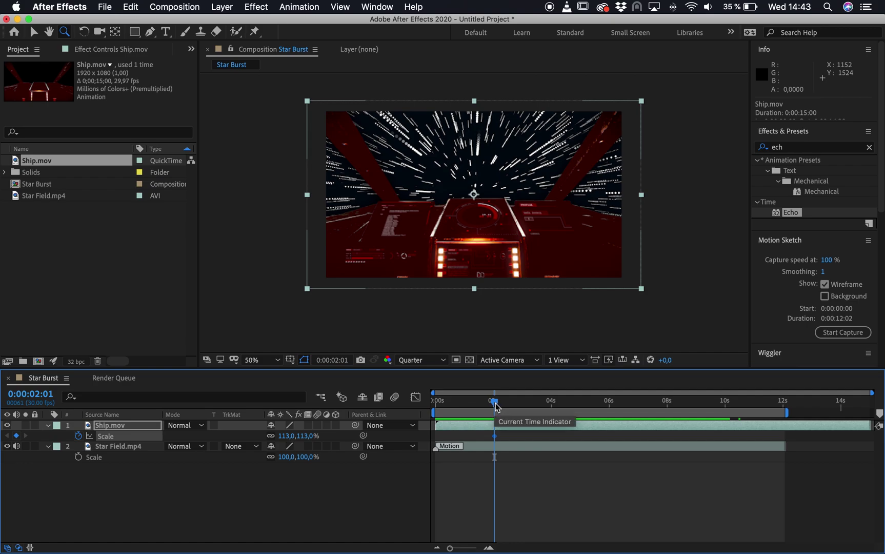
left_click_drag(495, 408, 566, 405)
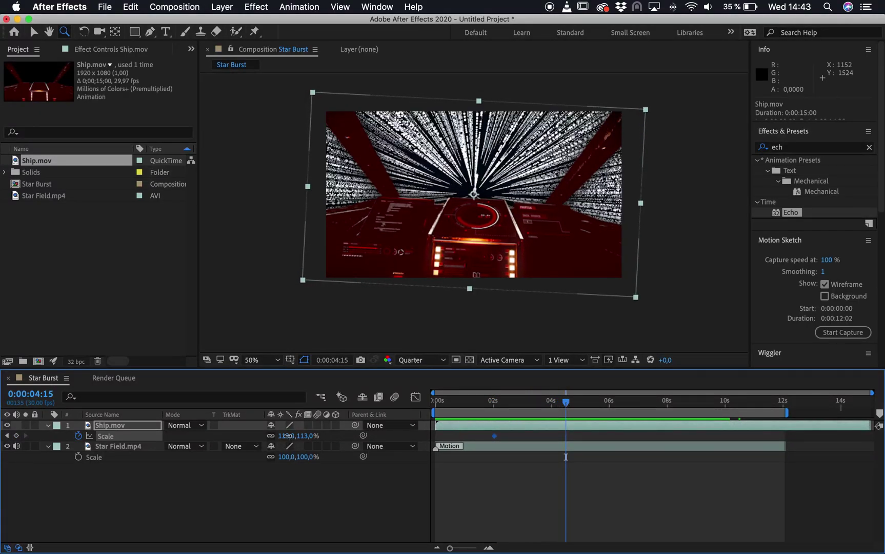
left_click_drag(288, 436, 299, 436)
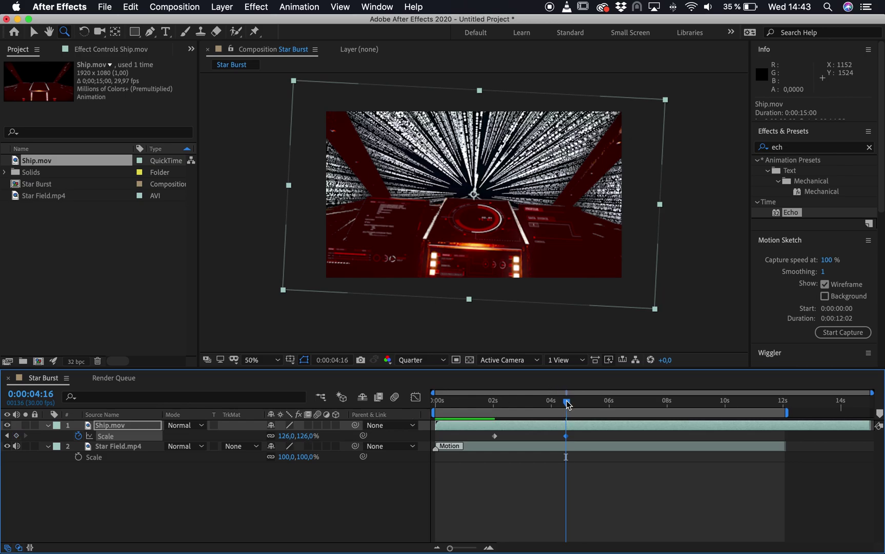
Paste the copied 113% Scale keyframe at 10:22 and preview the animation from the start
left_click_drag(567, 405, 669, 406)
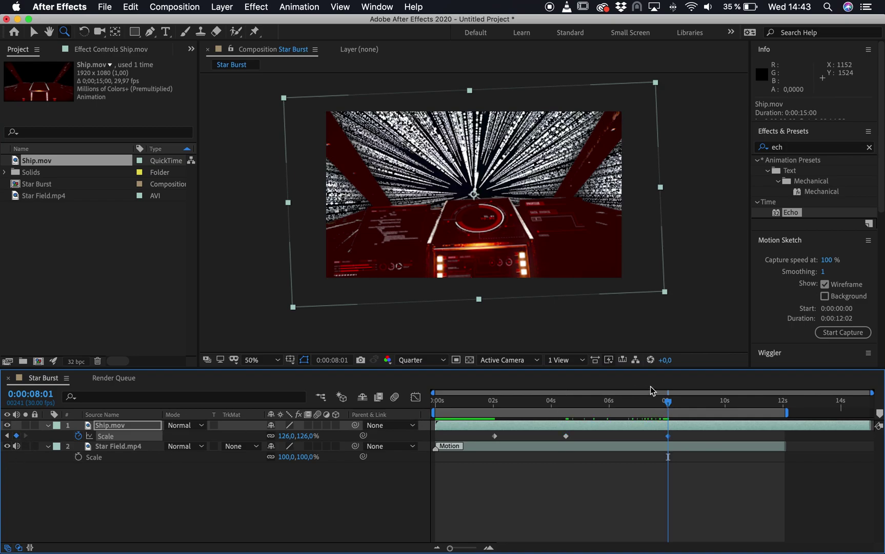
mouse_move(673, 408)
left_mouse_down()
mouse_move(764, 405)
mouse_move(729, 413)
left_mouse_up()
key("space")
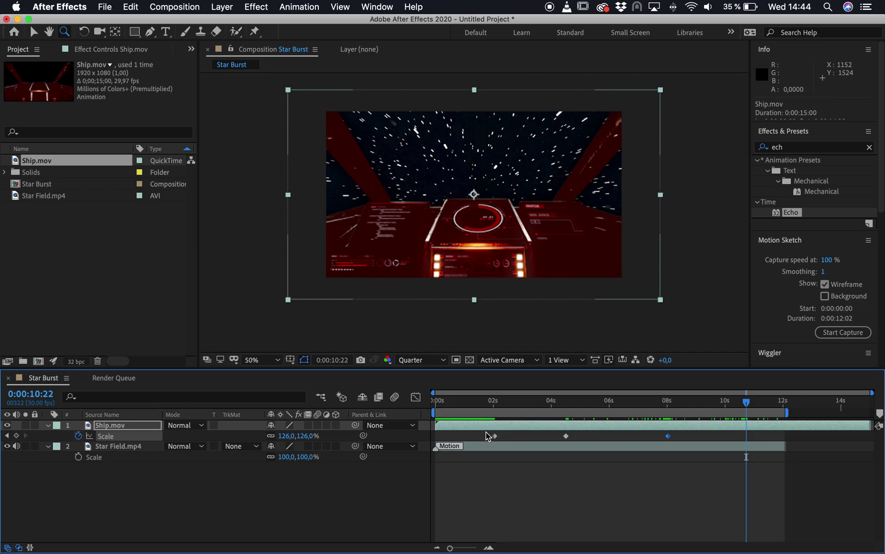
left_click_drag(485, 433, 508, 438)
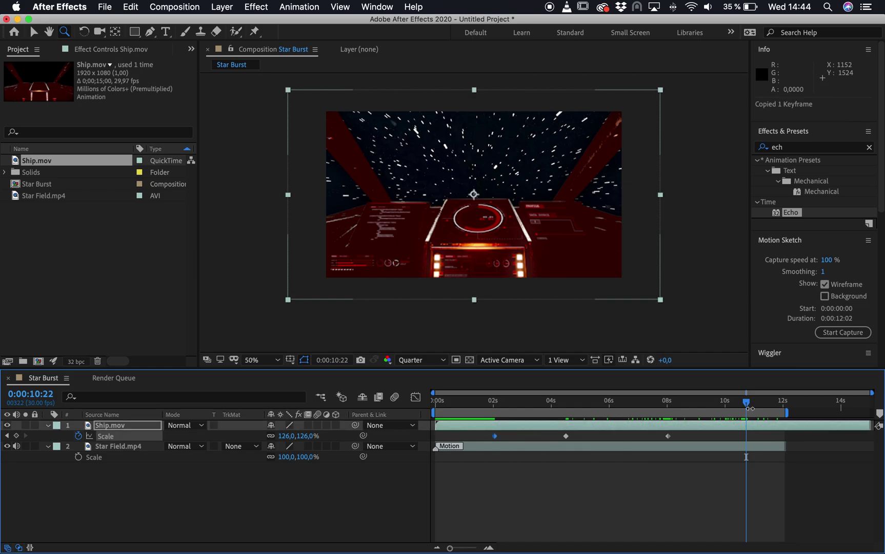
key("super+v")
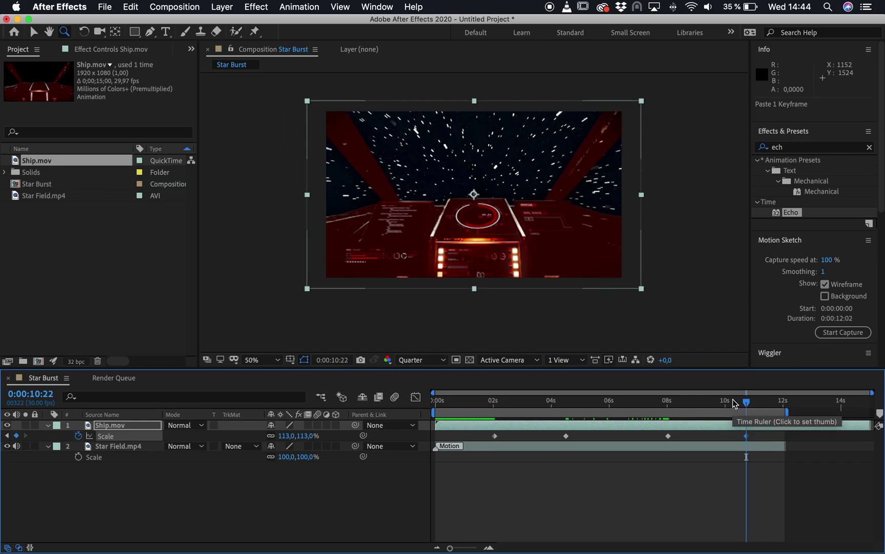
left_click(737, 403)
key("Home")
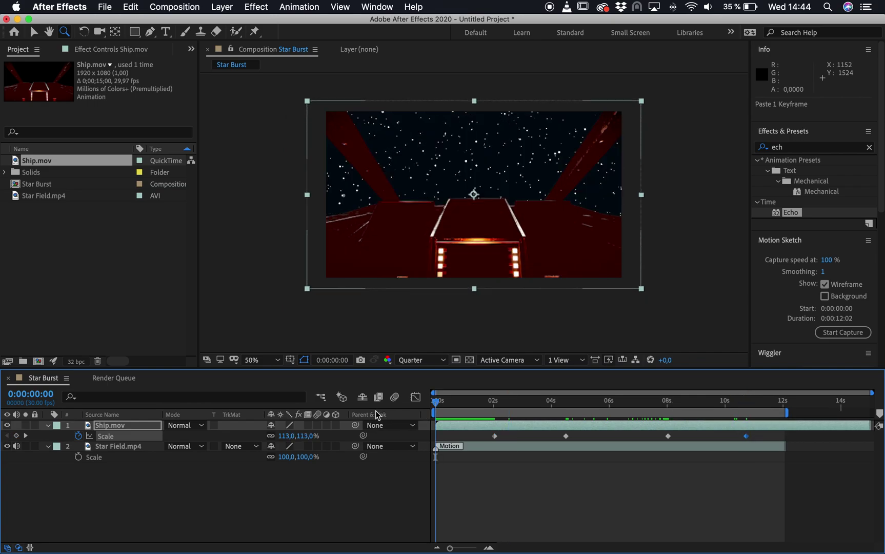
key("space")
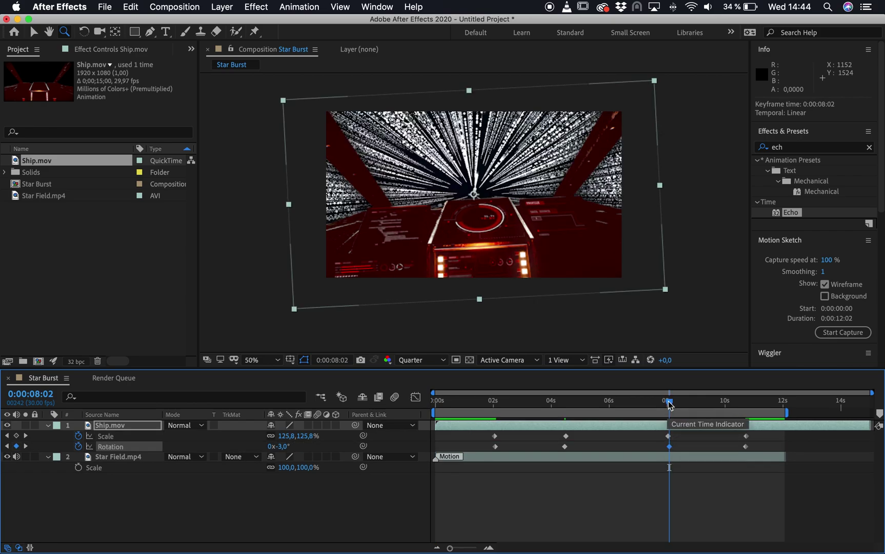
Set Ship.mov's Rotation keyframe at 4:14 to 2.9°
left_click_drag(666, 402, 568, 410)
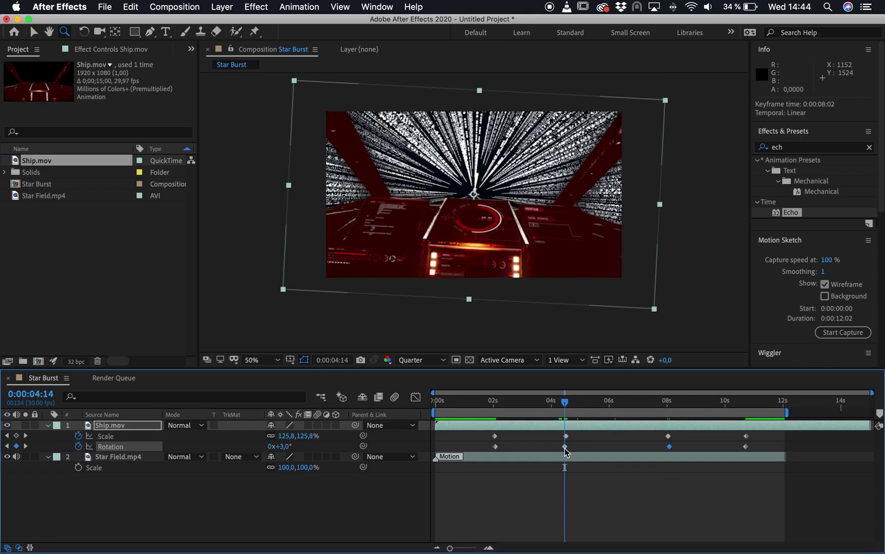
left_click_drag(565, 448, 565, 448)
left_click(505, 447)
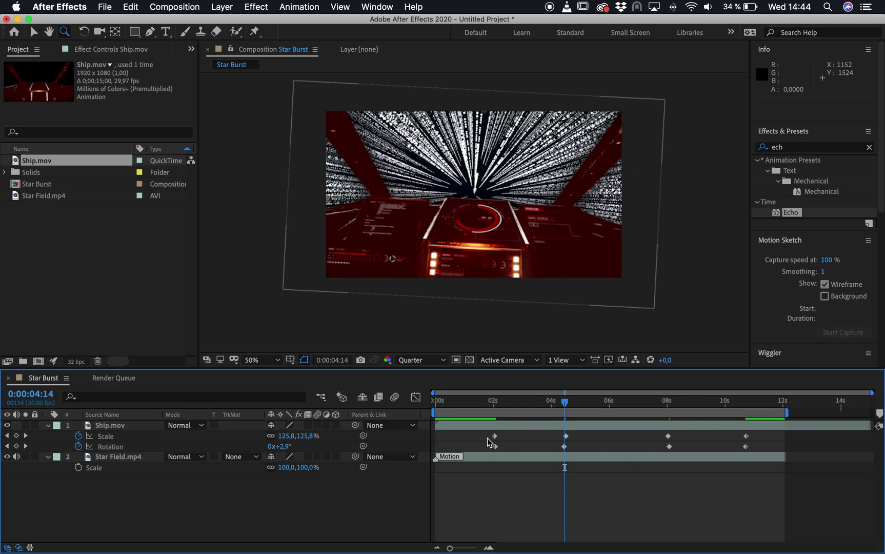
Apply Easy Ease to the first and last Scale and Rotation keyframes, then preview
left_click_drag(488, 438, 502, 452)
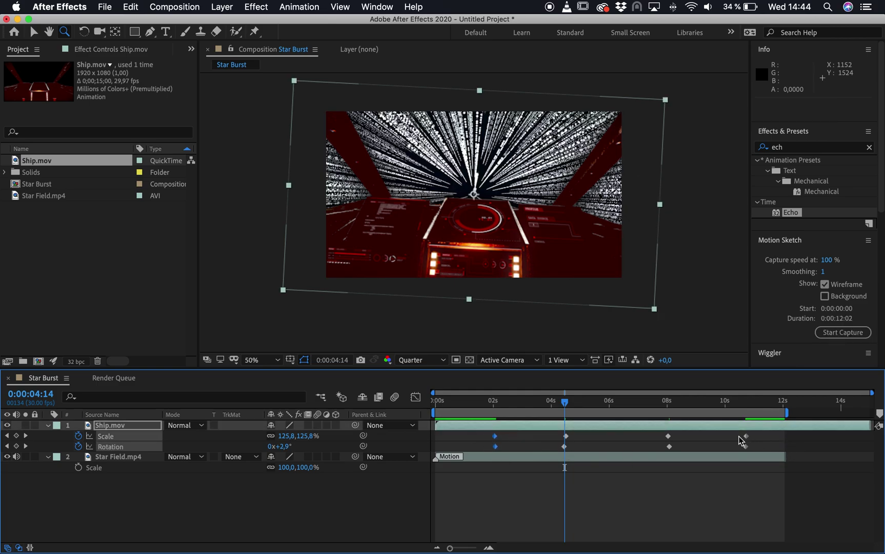
left_click_drag(755, 450, 748, 445)
right_click(749, 444)
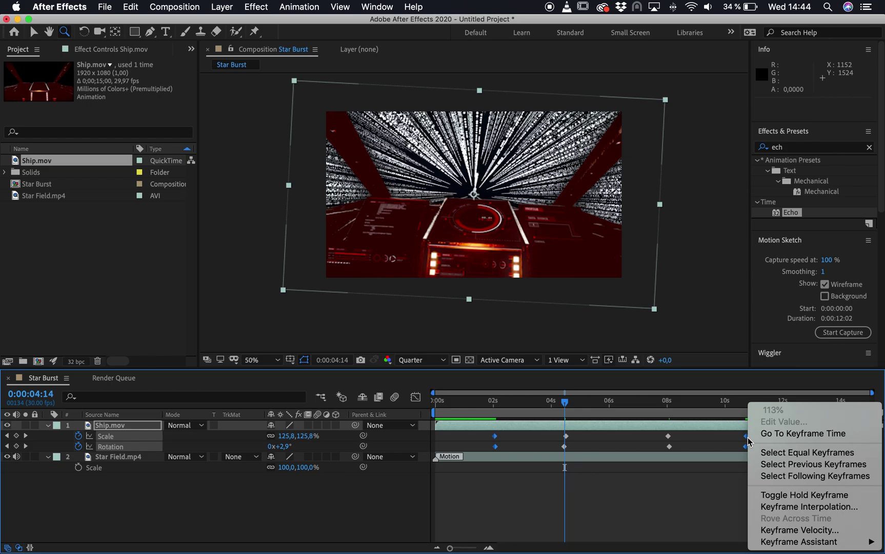
mouse_move(835, 546)
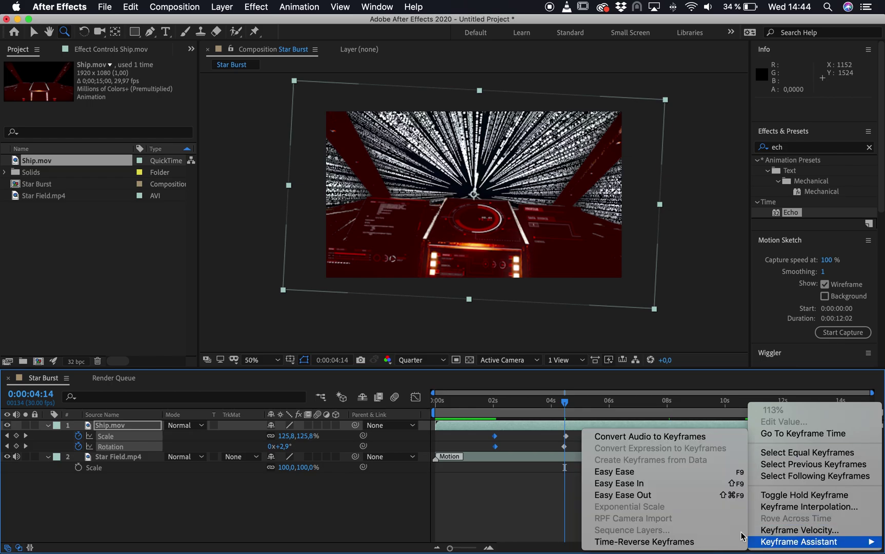
left_click(622, 472)
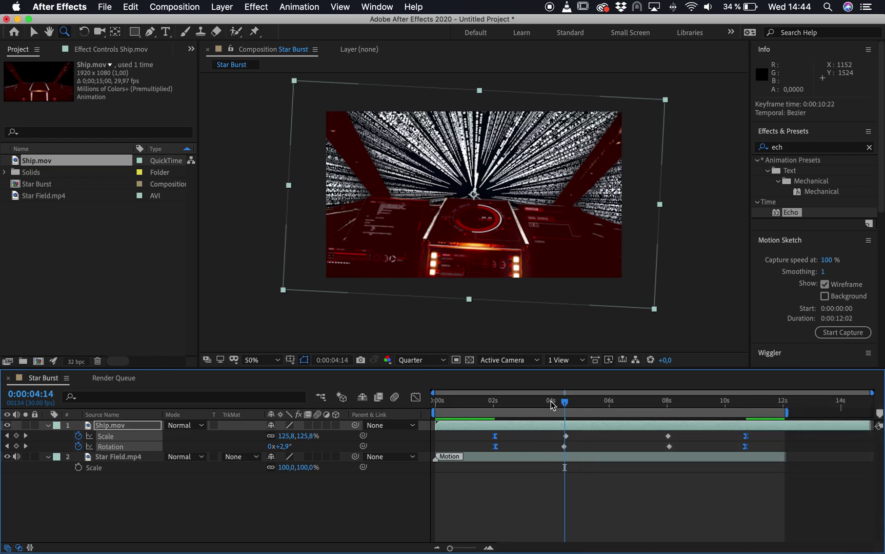
left_click_drag(552, 405, 435, 405)
key("space")
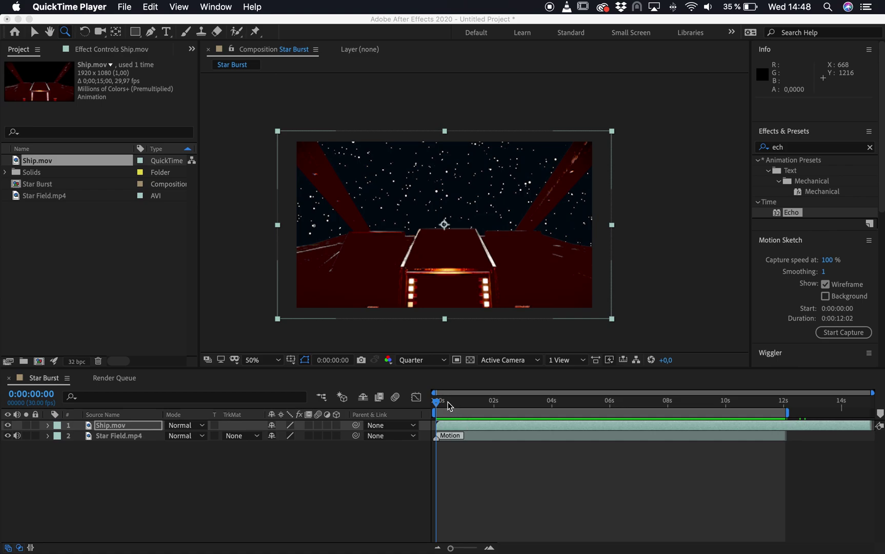
left_click(447, 406)
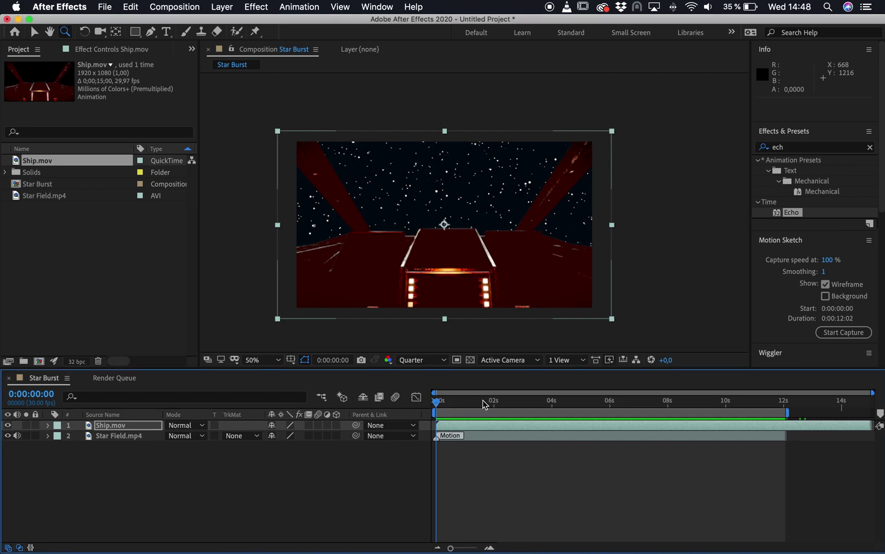
left_click(528, 401)
left_click_drag(552, 403, 753, 404)
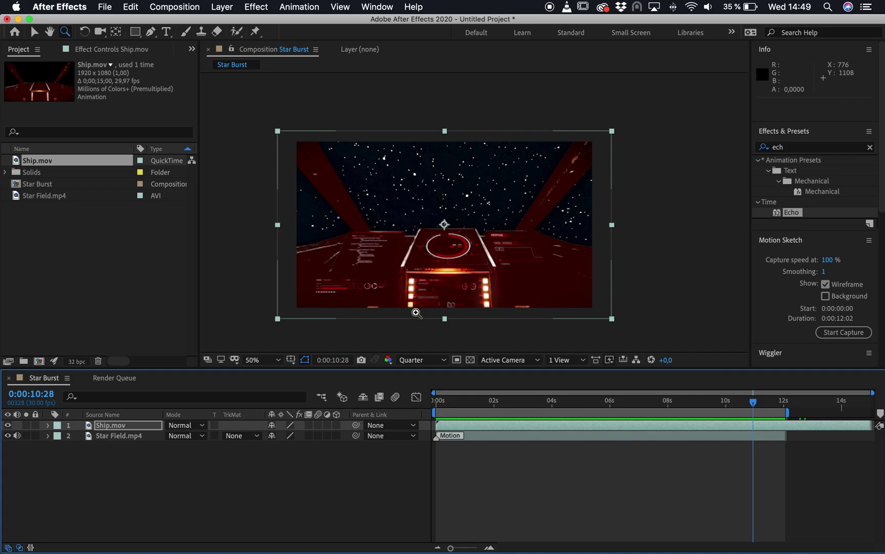
Add the Star Burst comp to the Adobe Media Encoder queue from the Composition menu
left_click(169, 7)
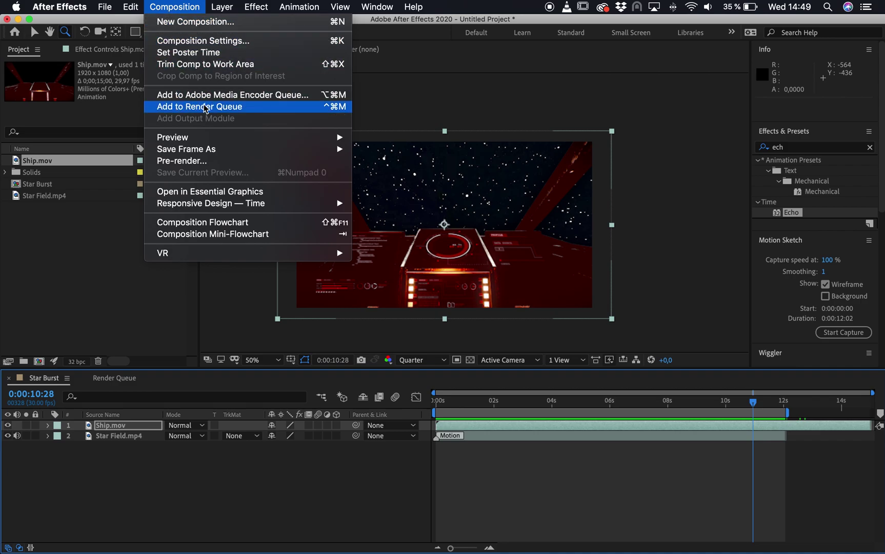
left_click(235, 98)
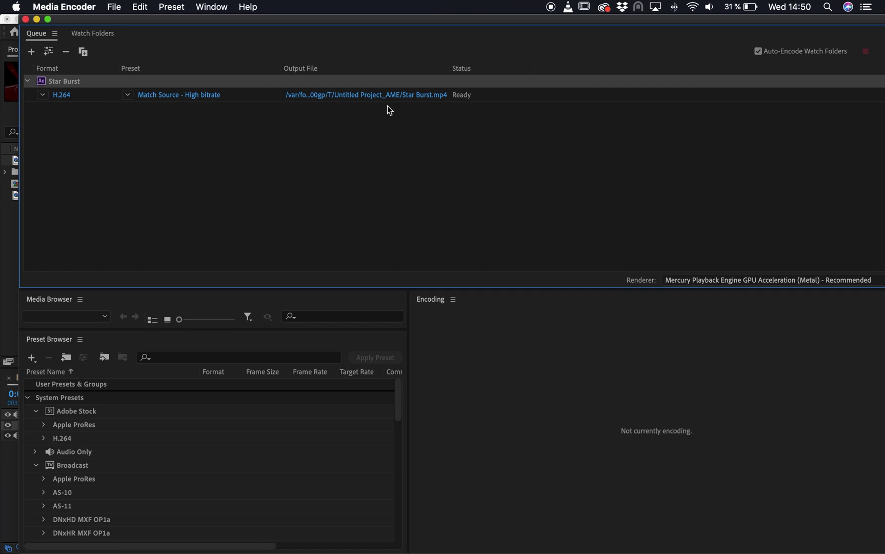
Set the job's output to Star Burst.mp4 on the Desktop and start the encoding queue
left_click(400, 99)
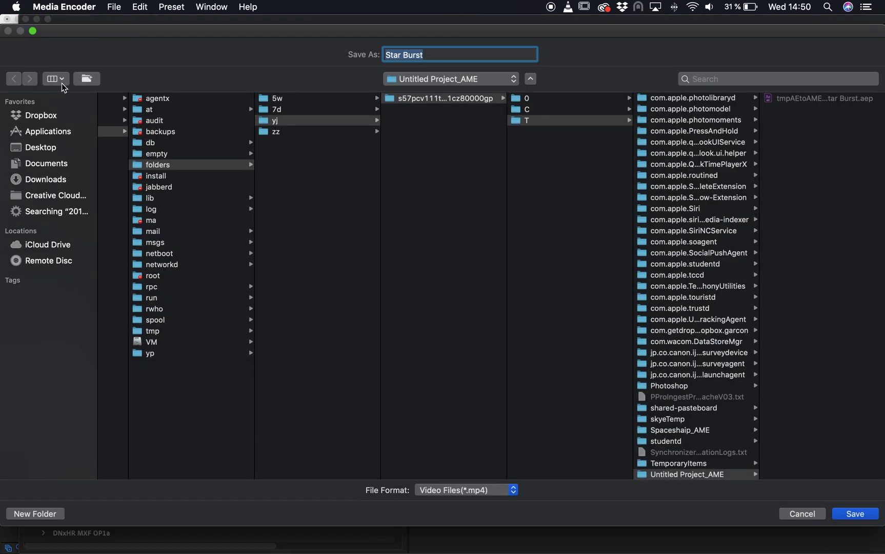
left_click(46, 150)
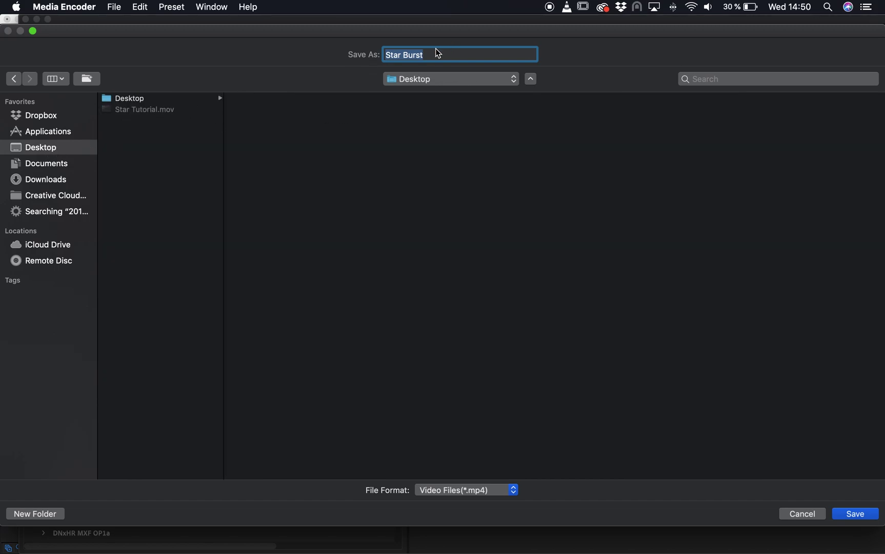
left_click(874, 514)
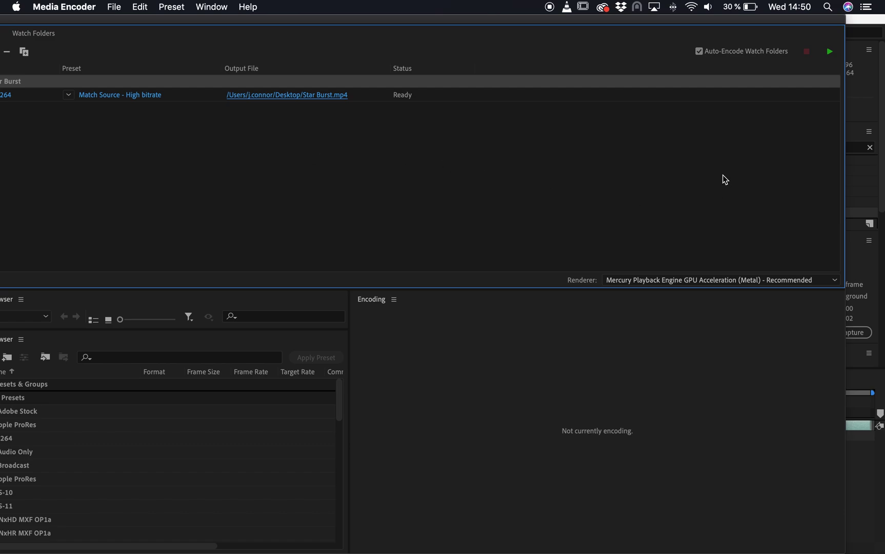
left_click(830, 53)
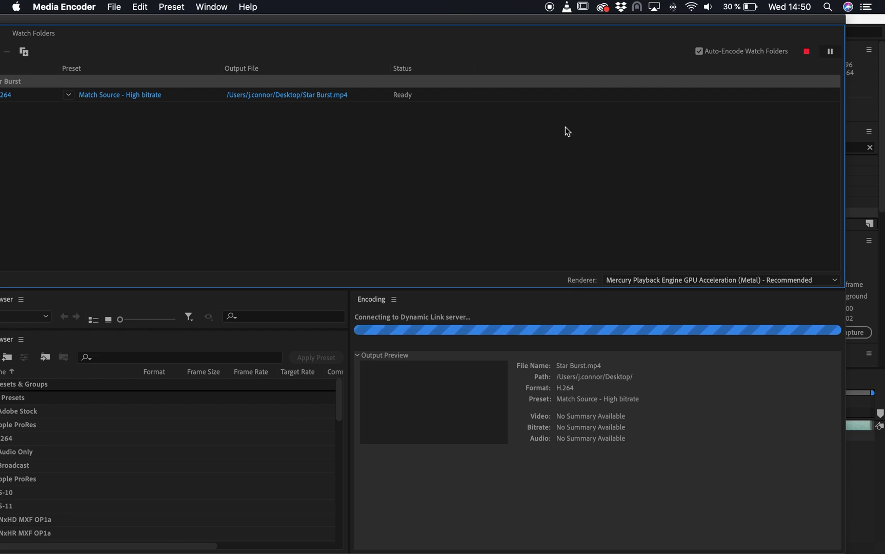
left_click_drag(147, 20, 213, 25)
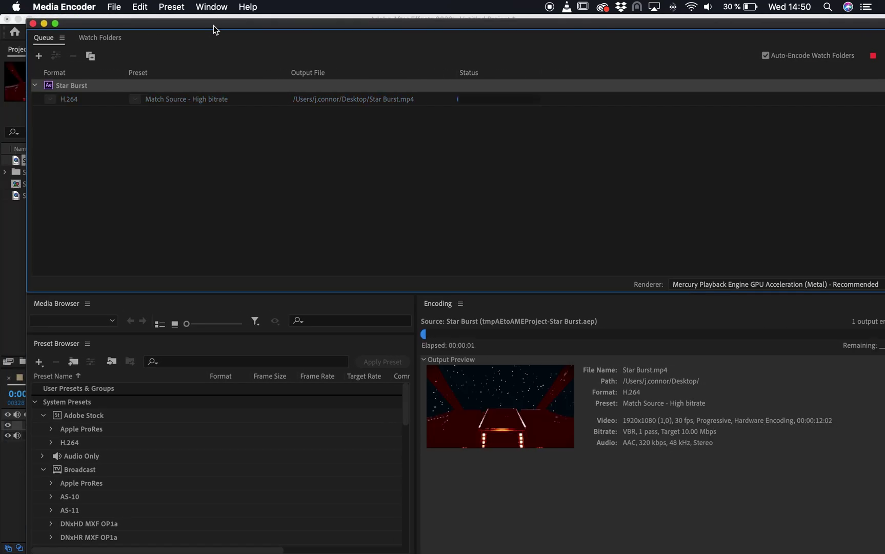
Maximise the Media Encoder window while the Star Burst.mp4 encode finishes
double_click(405, 24)
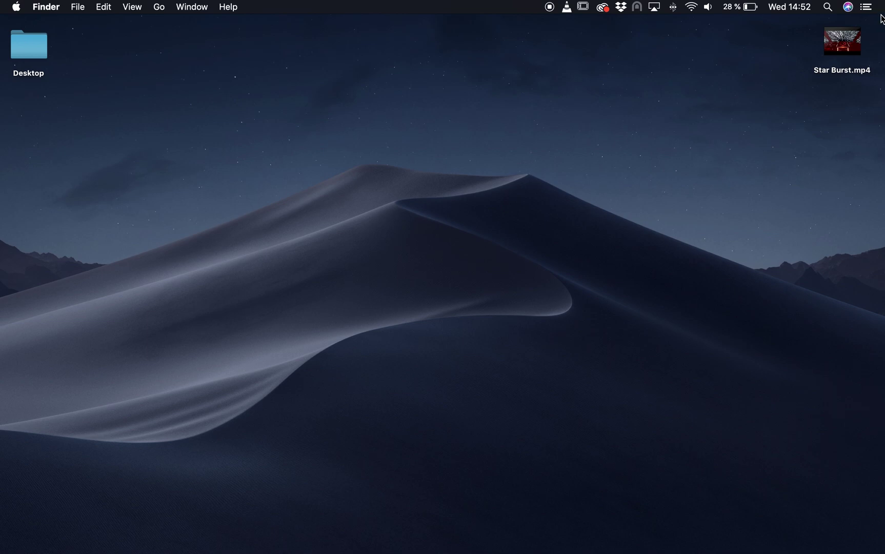
Select the rendered Star Burst.mp4 on the desktop and preview it with Quick Look
mouse_move(845, 37)
left_click(855, 41)
key("space")
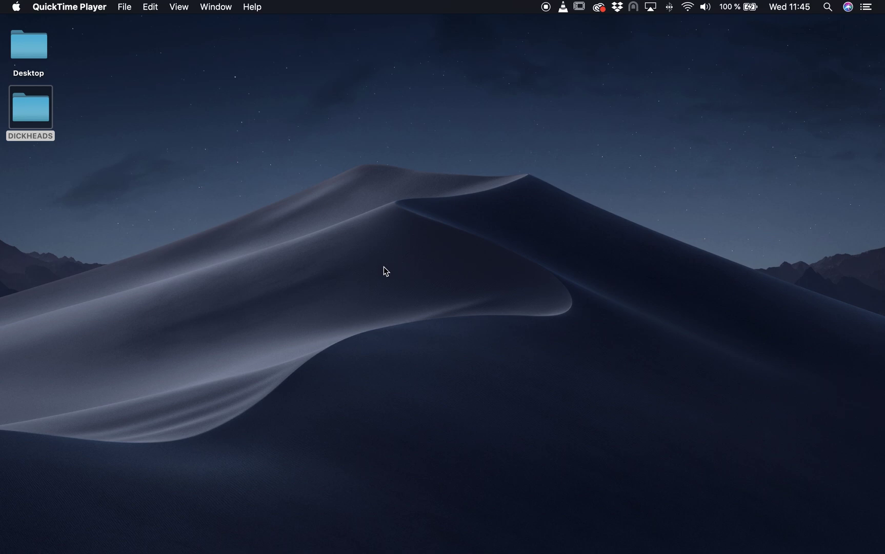
Select the new folder sitting below the Desktop folder
left_click(37, 110)
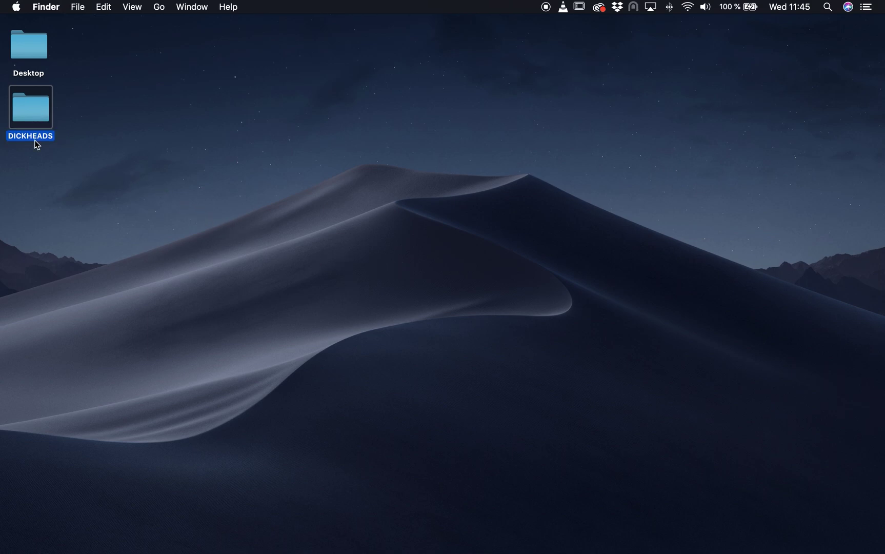